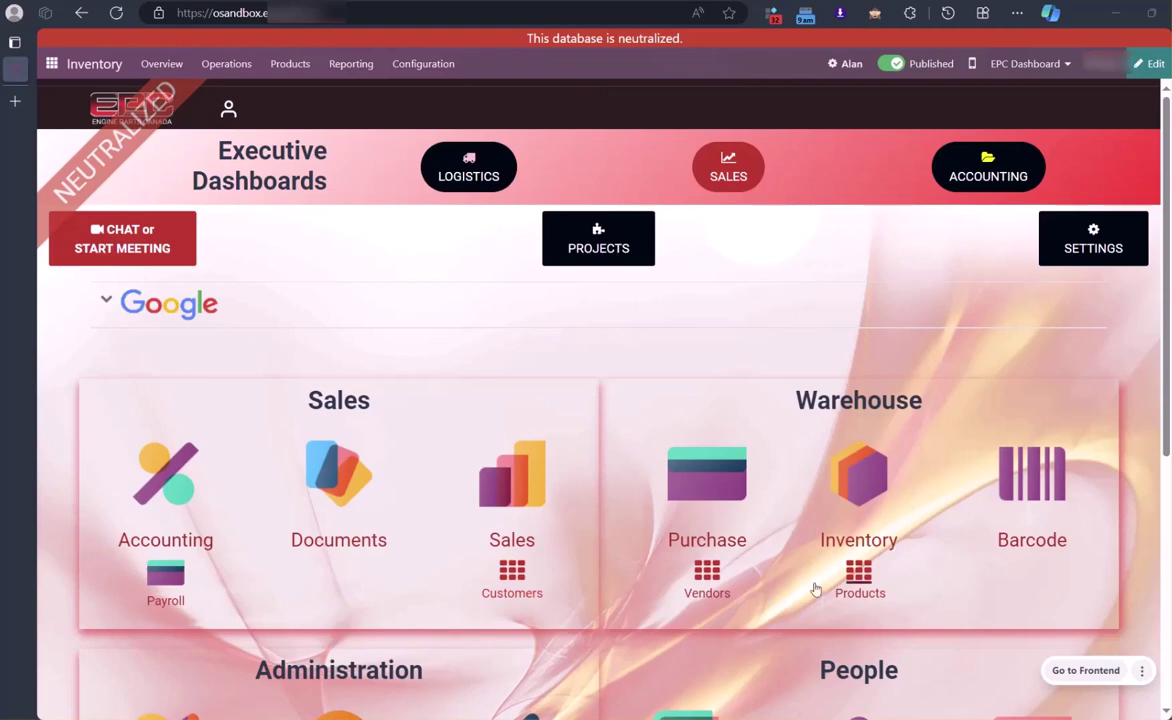
- Open the Inventory Adjustments list in the Inventory app, then start a new adjustment line and discard it
left_click(862, 494)
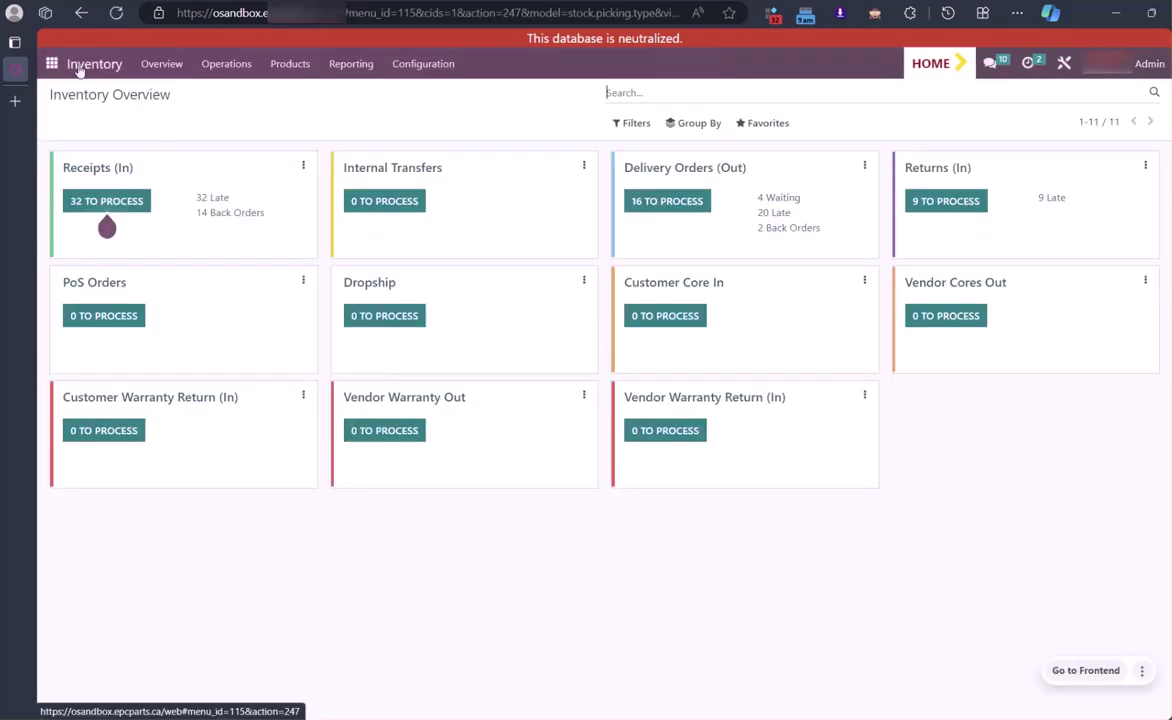
left_click(226, 65)
left_click(248, 116)
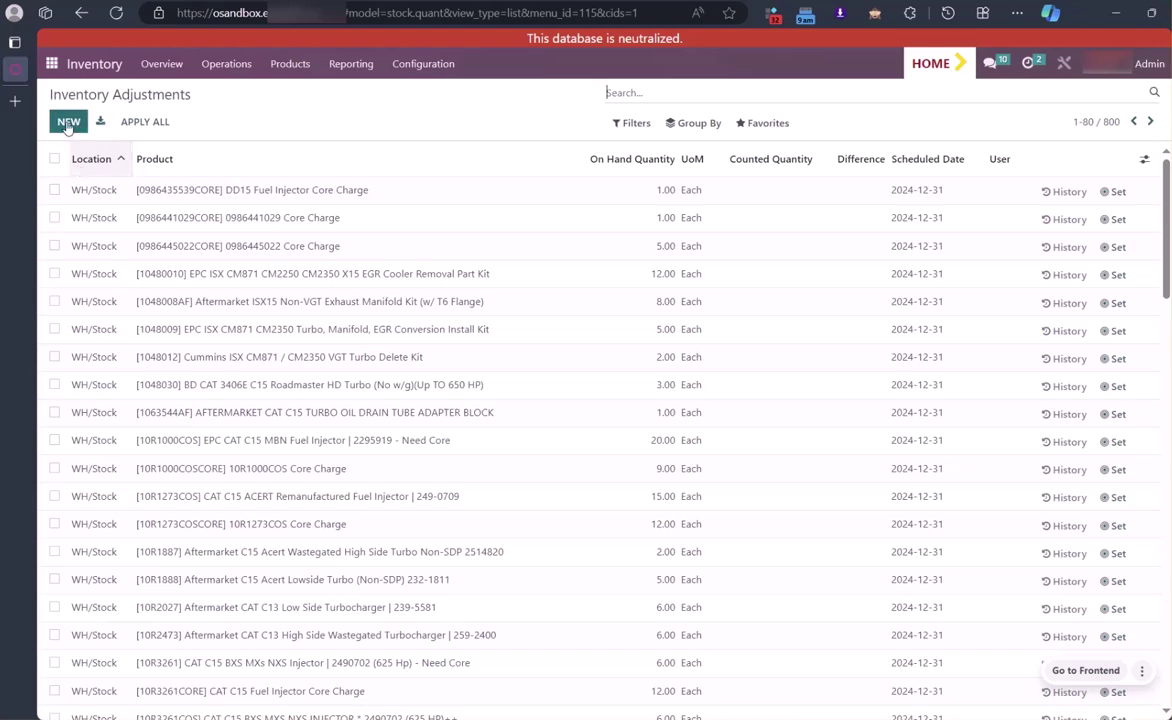
left_click(68, 123)
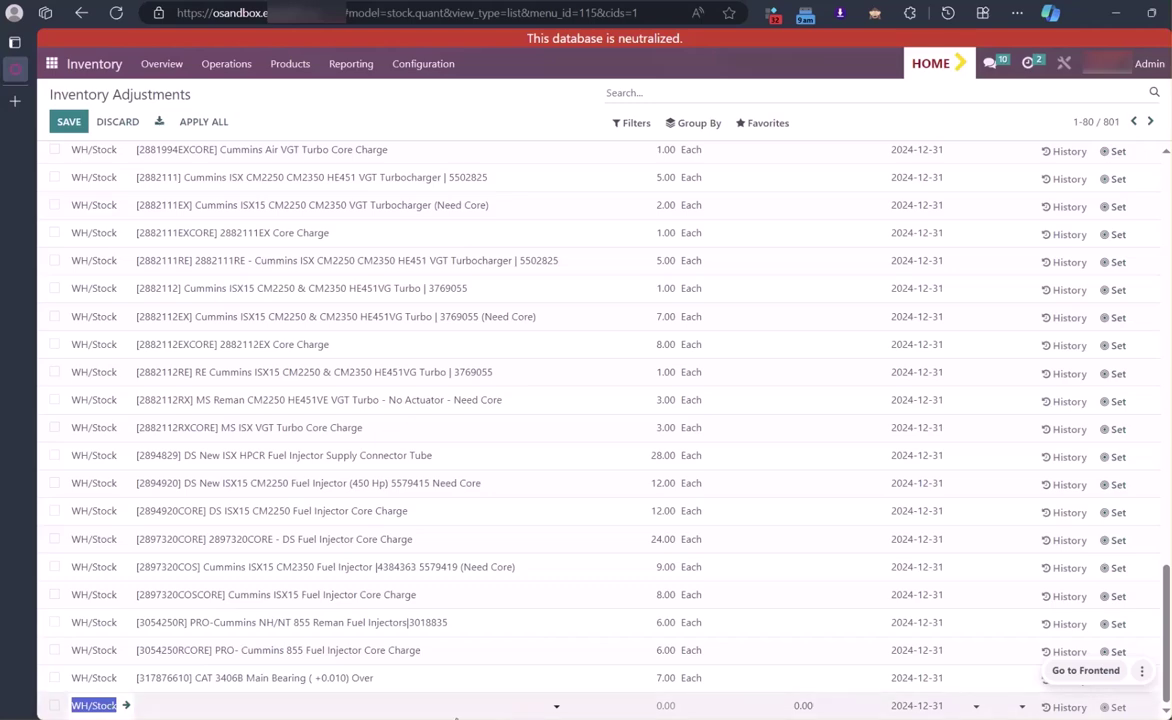
left_click(131, 124)
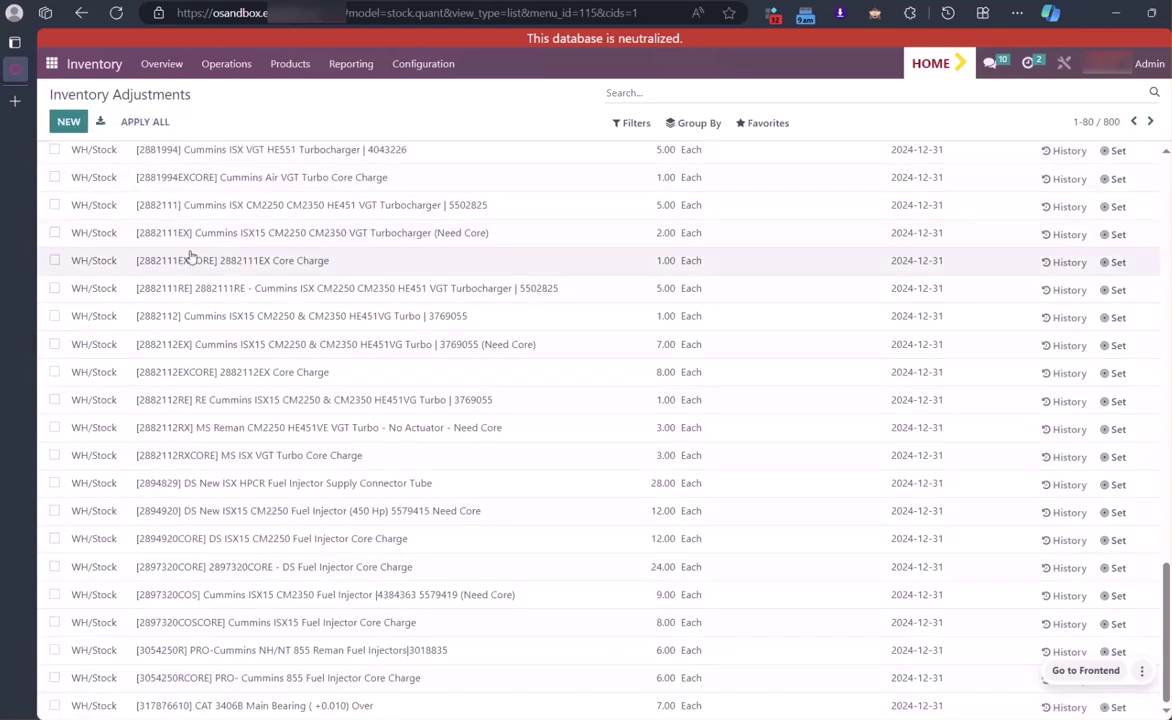
- Set the counted quantity of [2881994EXCORE] Cummins Air VGT Turbo Core Charge to 2 and apply that line's adjustment
left_click(541, 181)
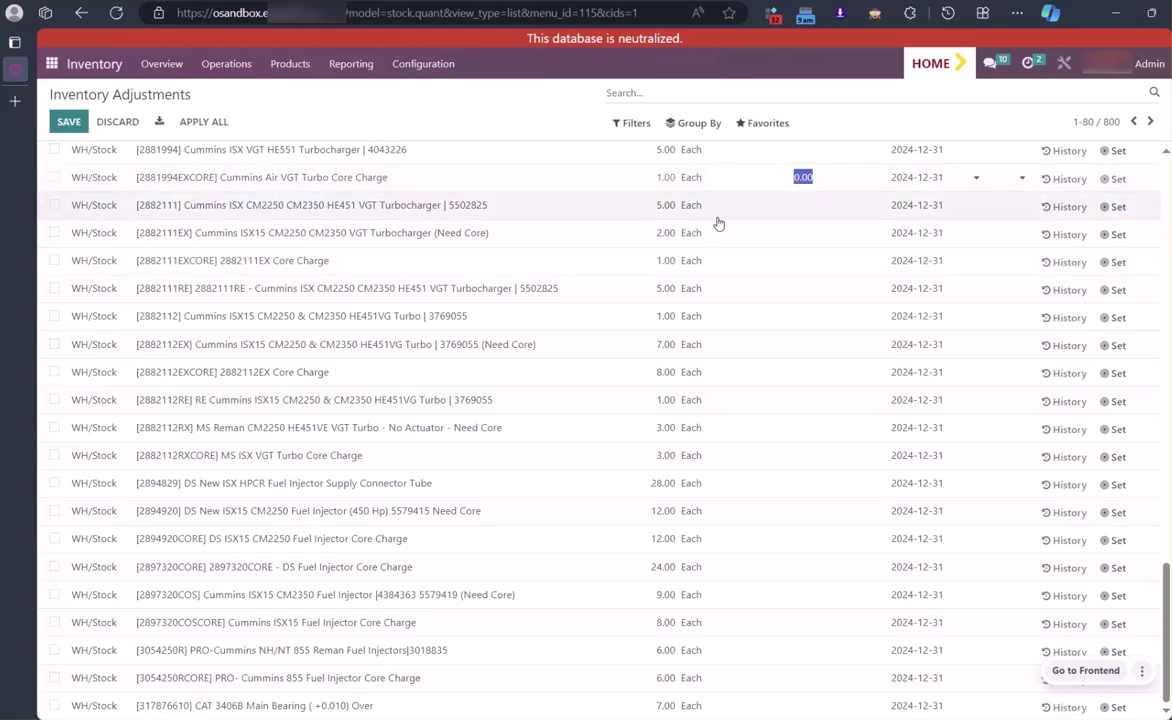
type("2")
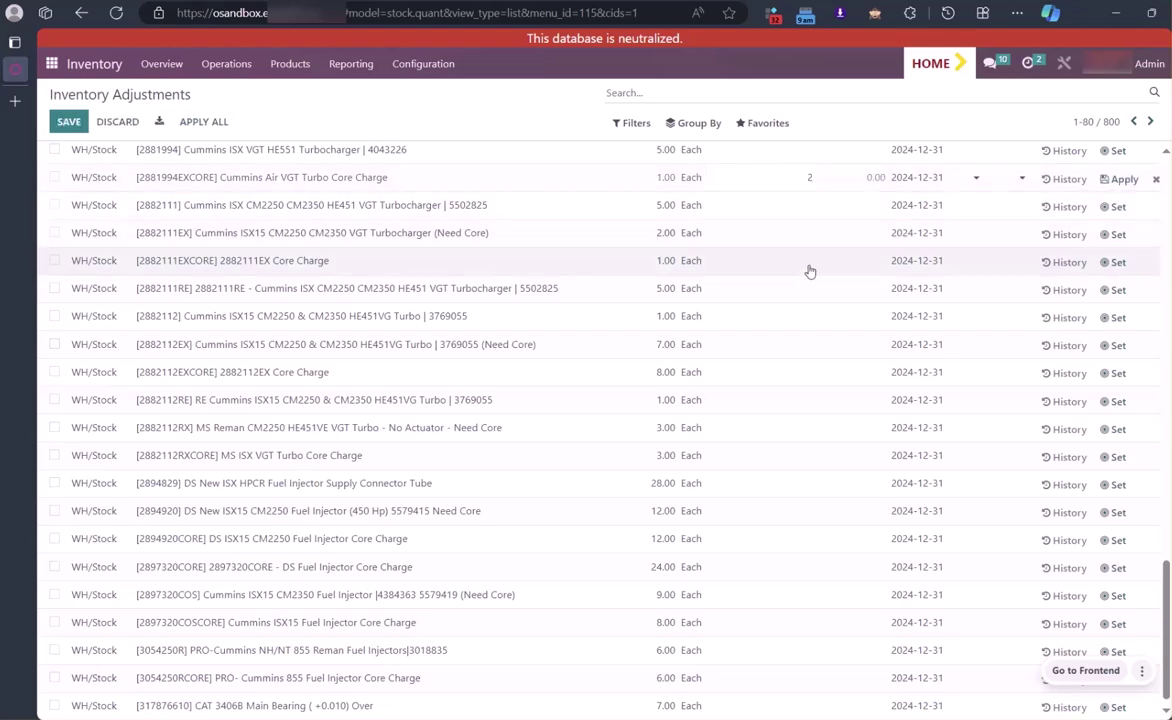
key("Tab")
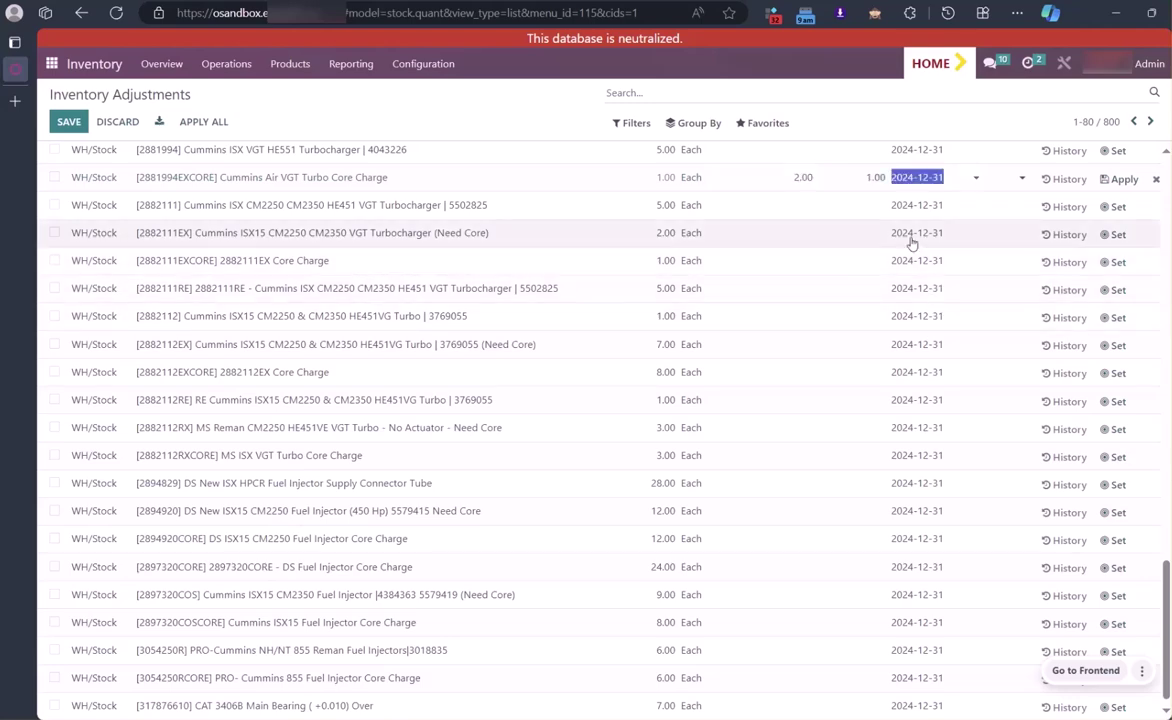
left_click(1120, 182)
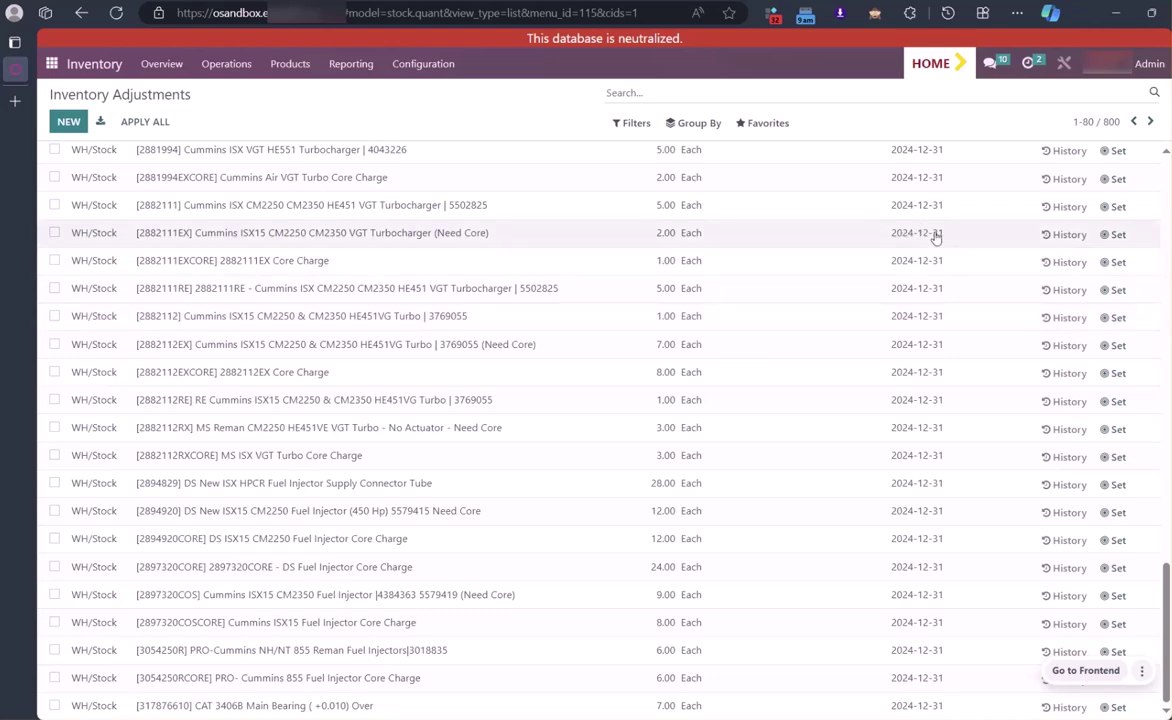
- Set the counted quantity of [2882111EX] Cummins ISX15 CM2250 CM2350 VGT Turbocharger (Need Core) to 3
left_click(848, 245)
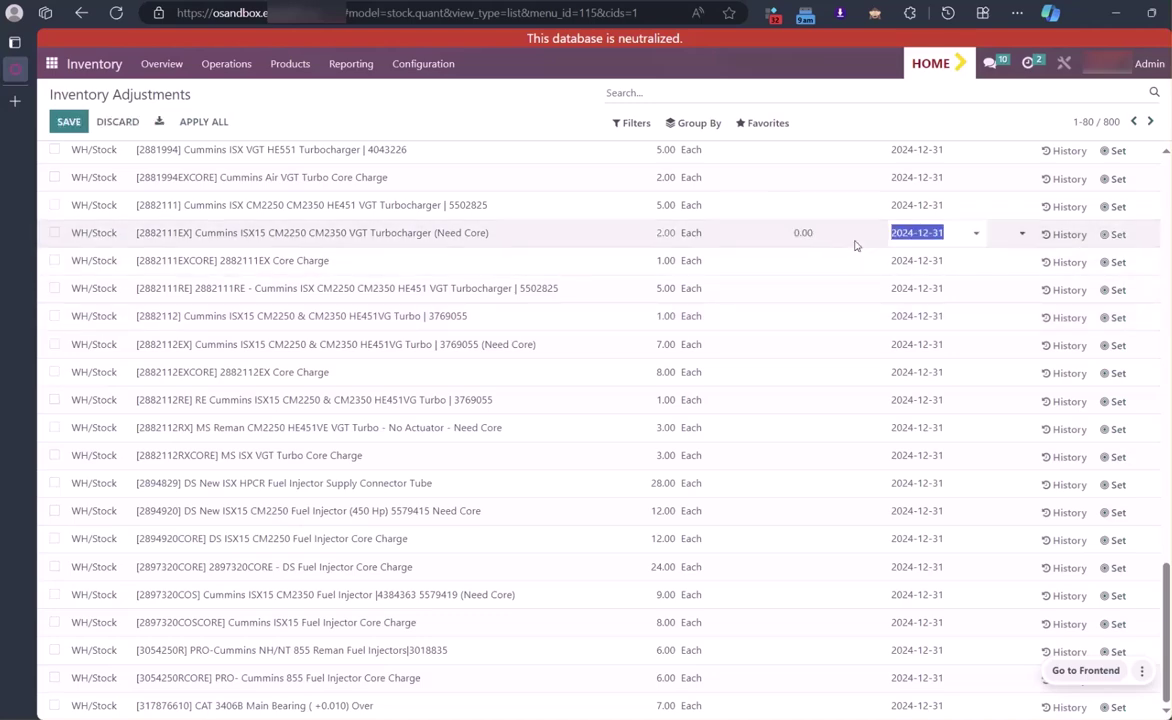
left_click(804, 240)
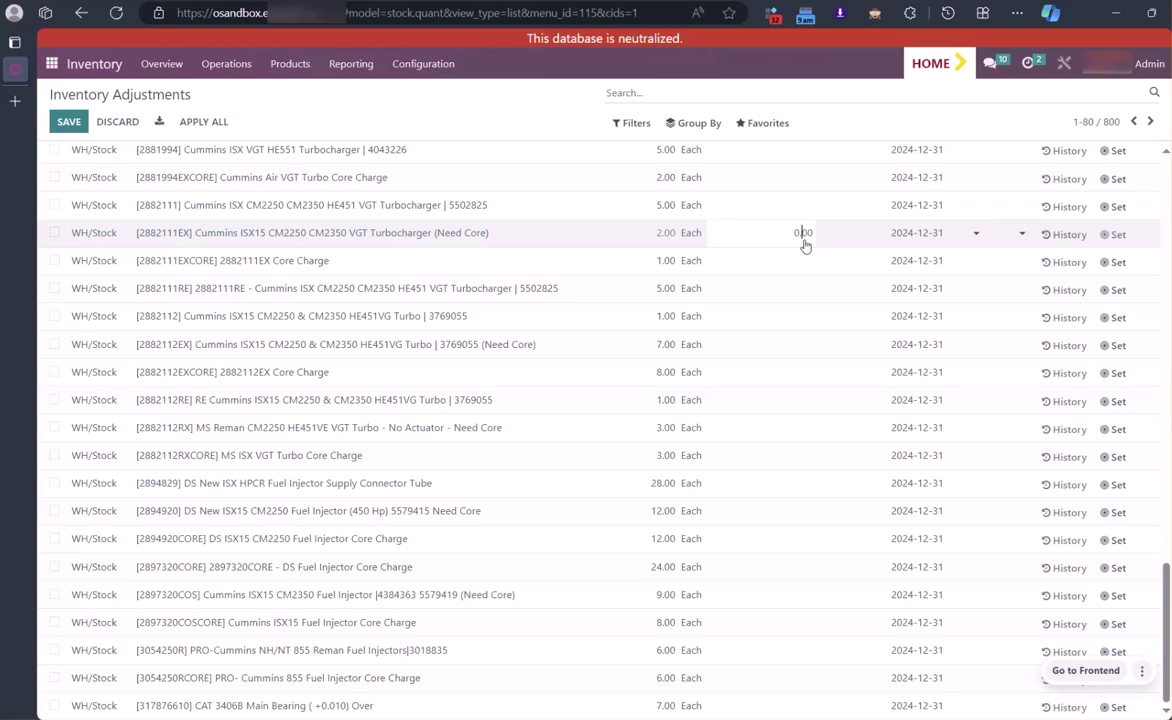
type("3")
double_click(805, 232)
type("3")
left_click(203, 122)
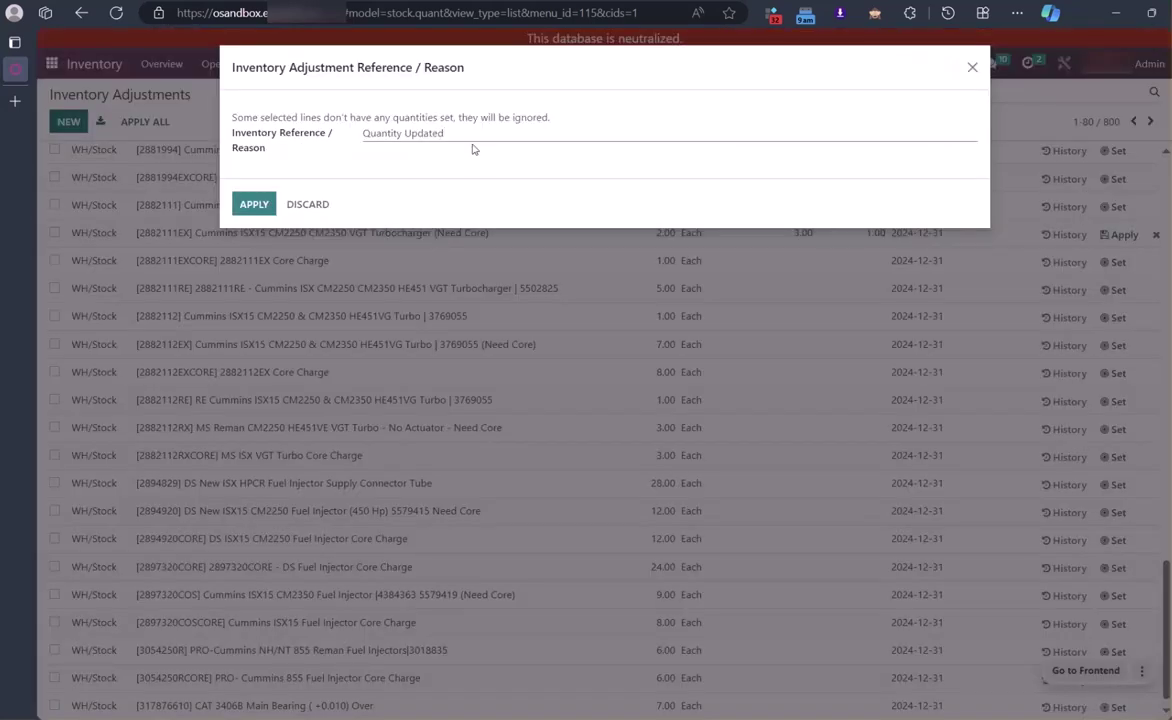
triple_click(420, 132)
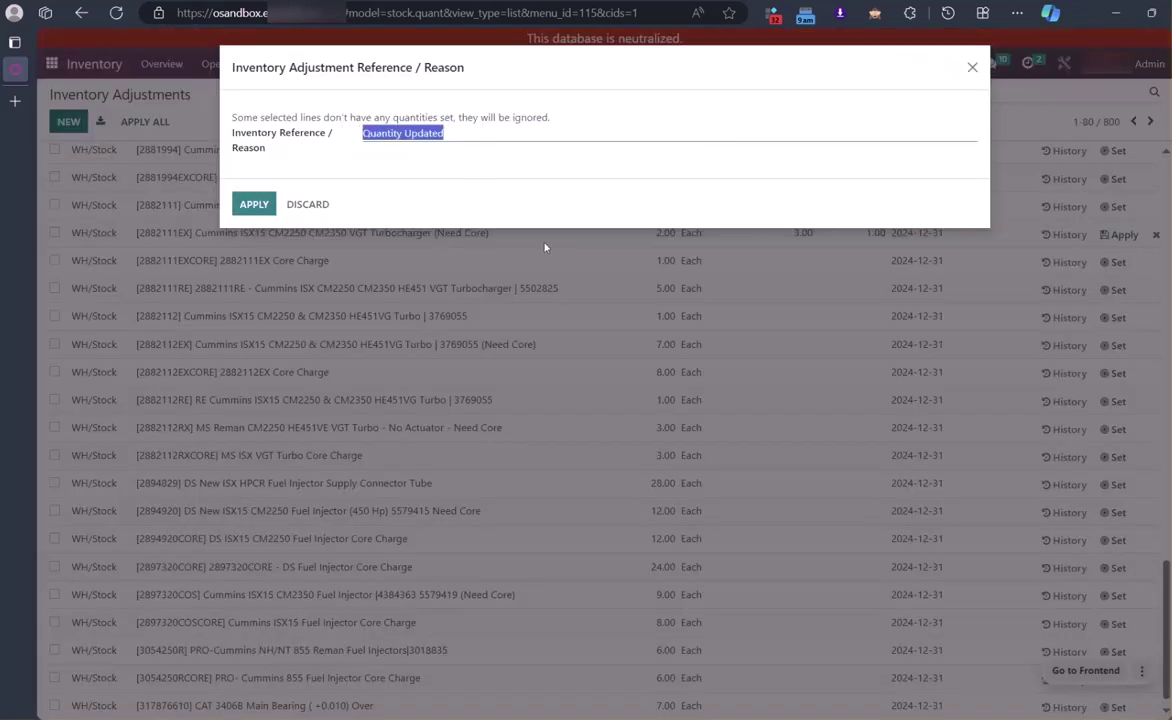
left_click(250, 204)
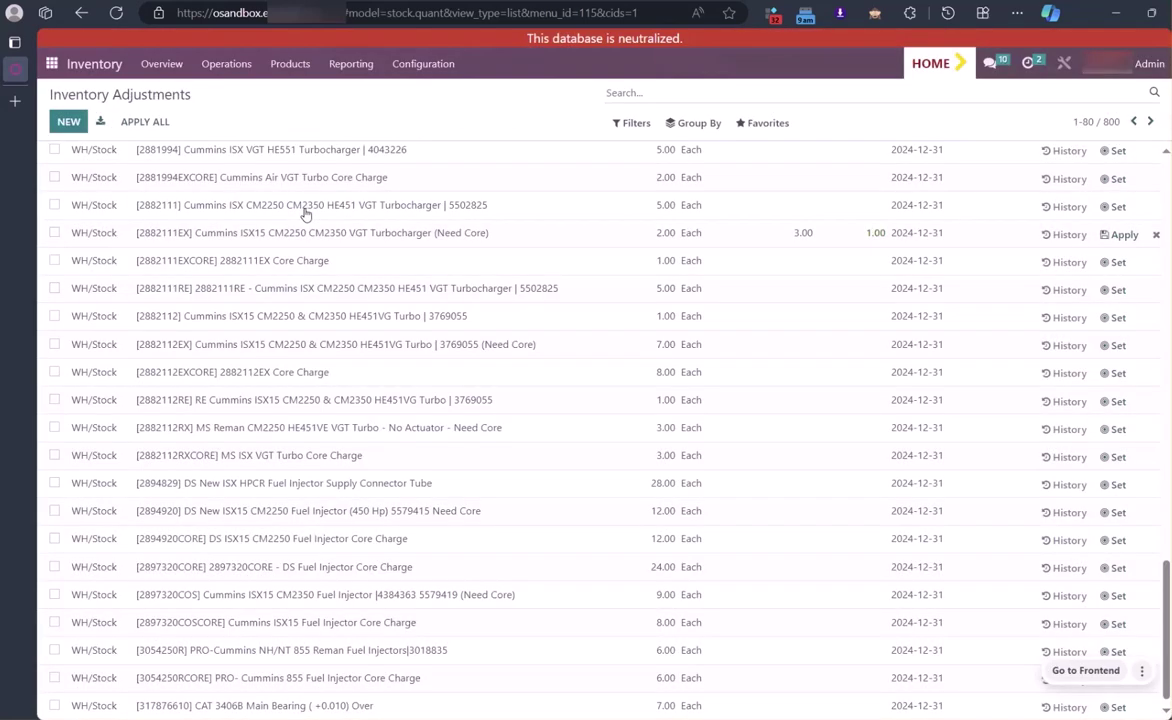
- Set the counted quantity of [2882111RE] to 6, and set the counts of [2882112EX] and [2882112RE] to their on-hand quantities
left_click(806, 290)
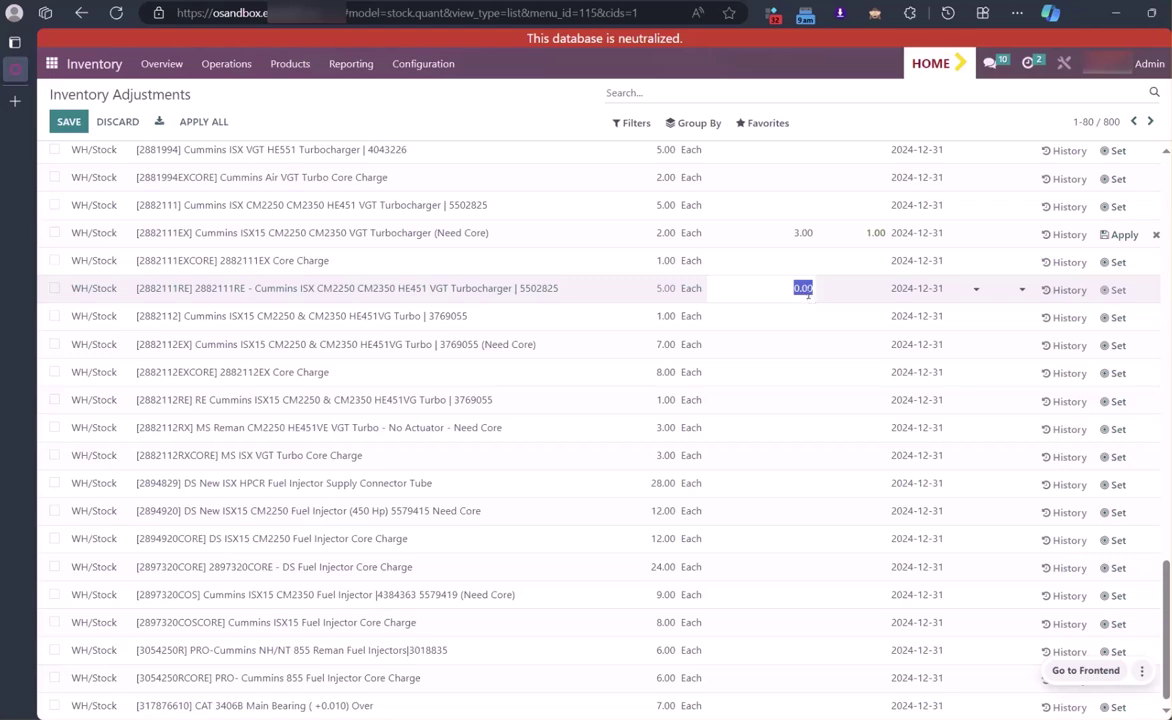
type("5")
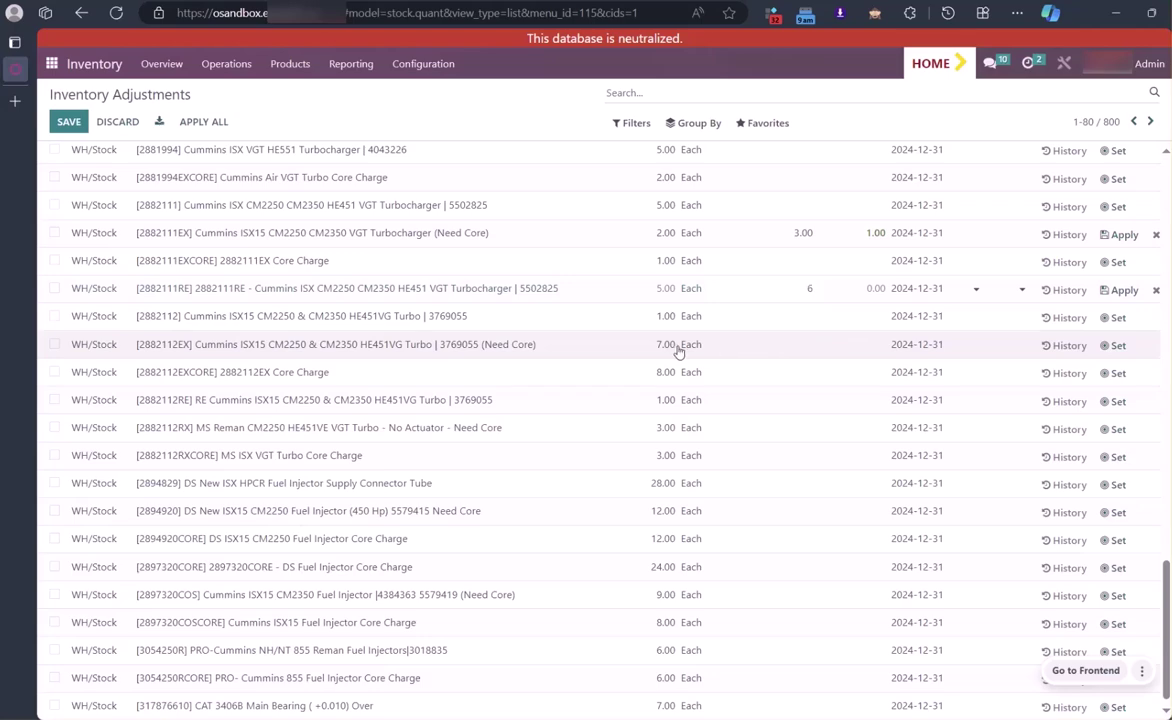
left_click(1113, 346)
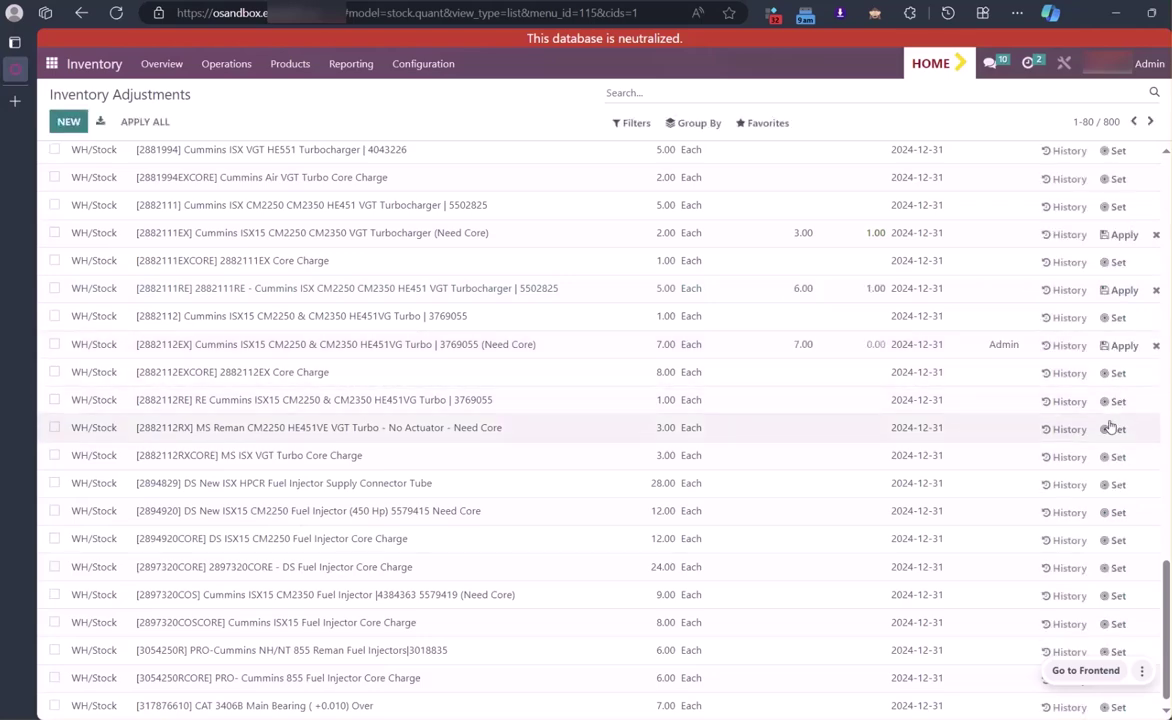
left_click(1110, 410)
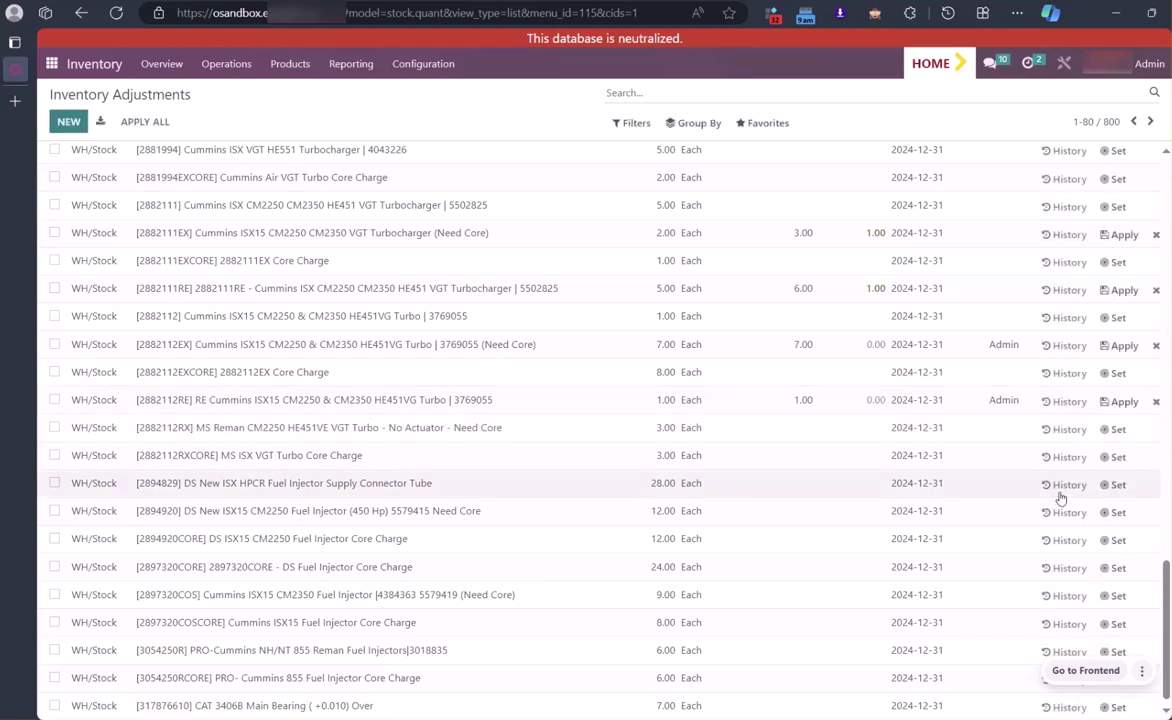
- Apply all pending inventory counts, keeping Quantity Updated as the reference reason
left_click(150, 122)
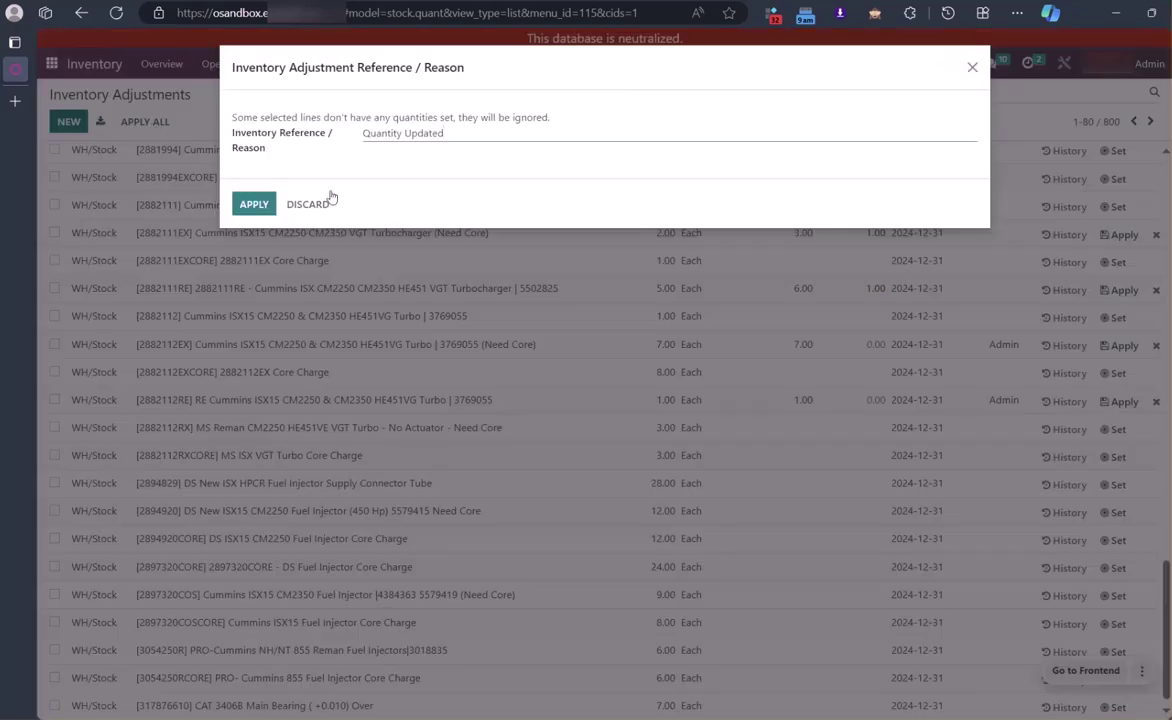
left_click(253, 203)
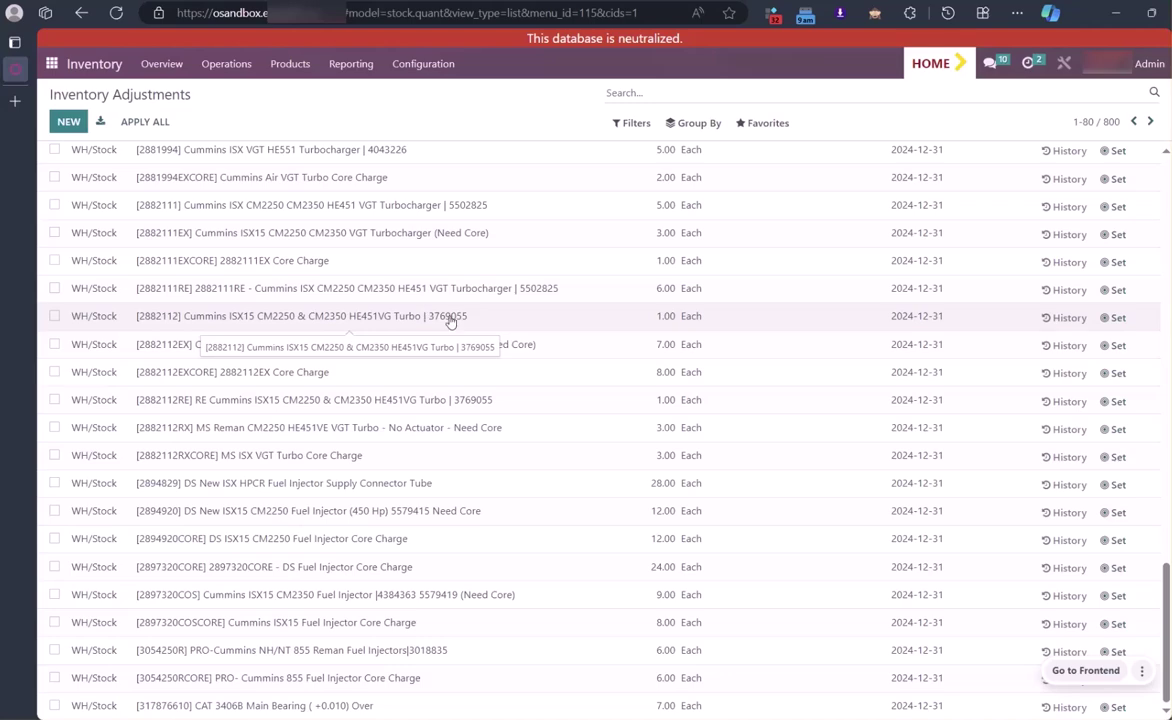
- Examine the available filters for the adjustment list, including the fields offered for a custom filter
scroll(540, 311, "up", 3)
scroll(540, 311, "up", 10)
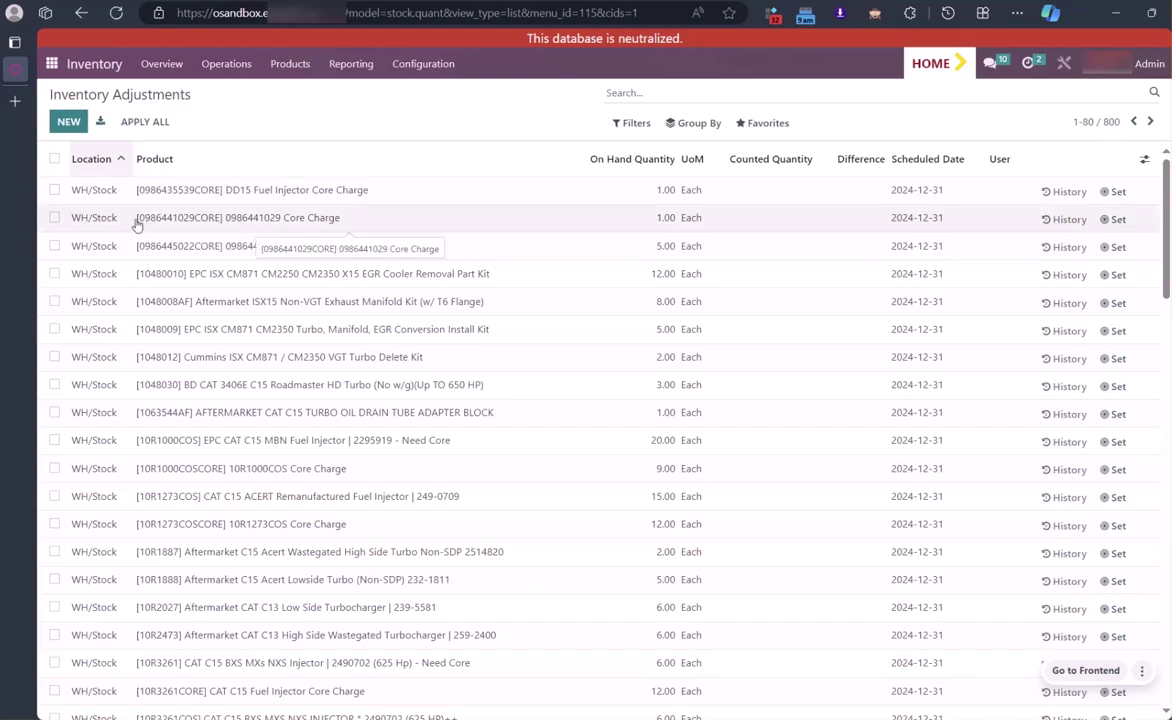
left_click(632, 124)
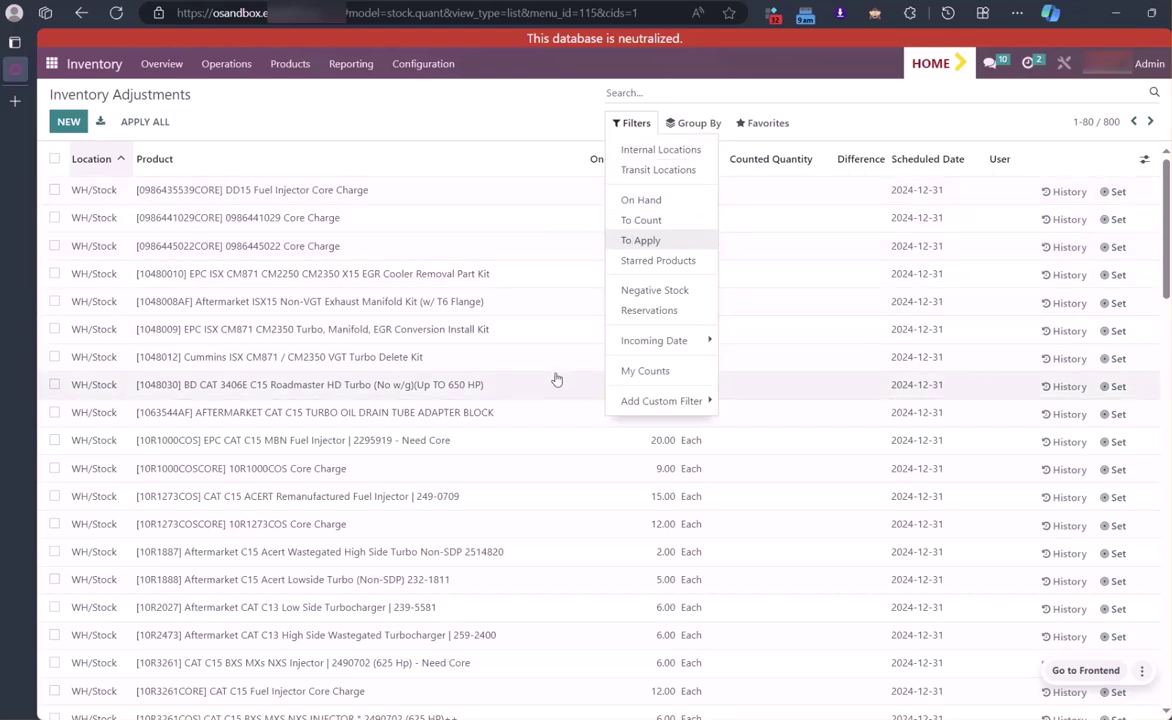
left_click(661, 402)
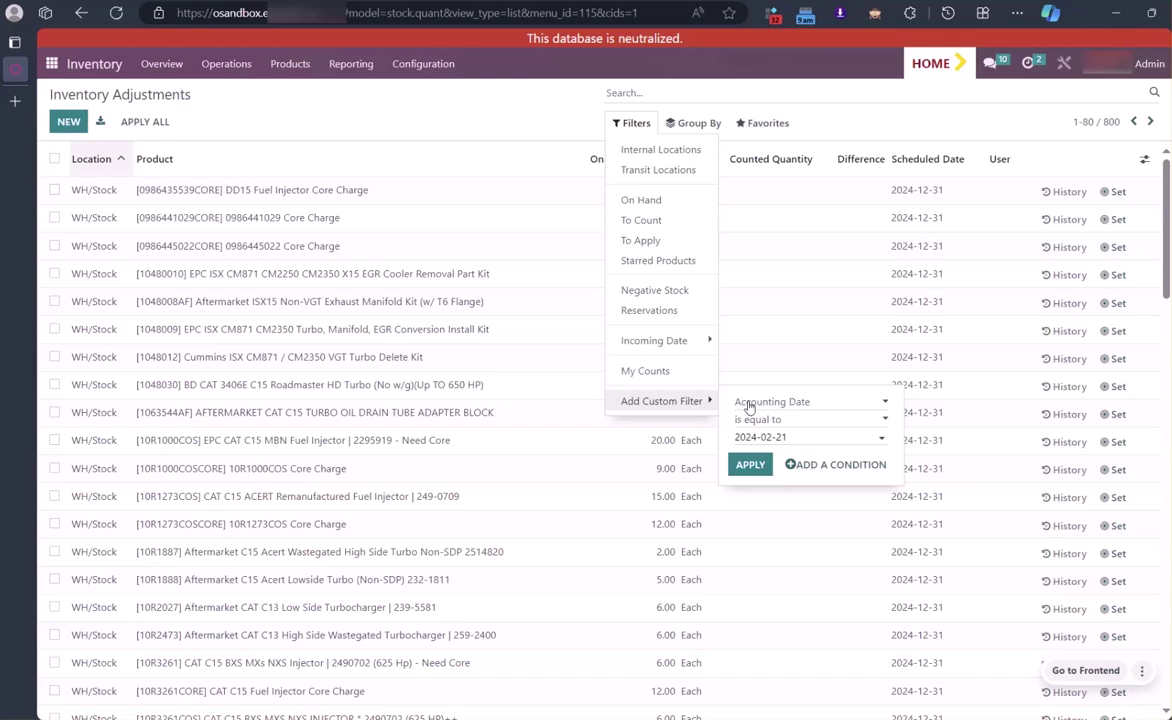
key("Escape")
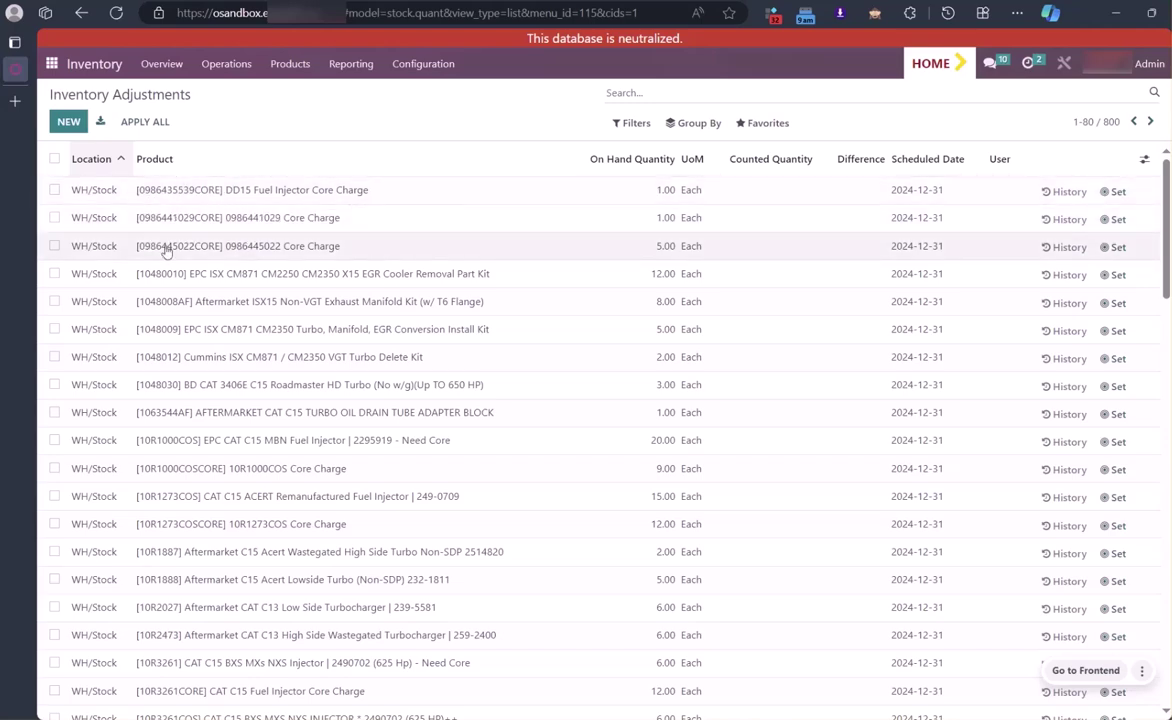
- Sort the inventory adjustment lines by product
scroll(172, 335, "down", 3)
scroll(172, 340, "down", 1)
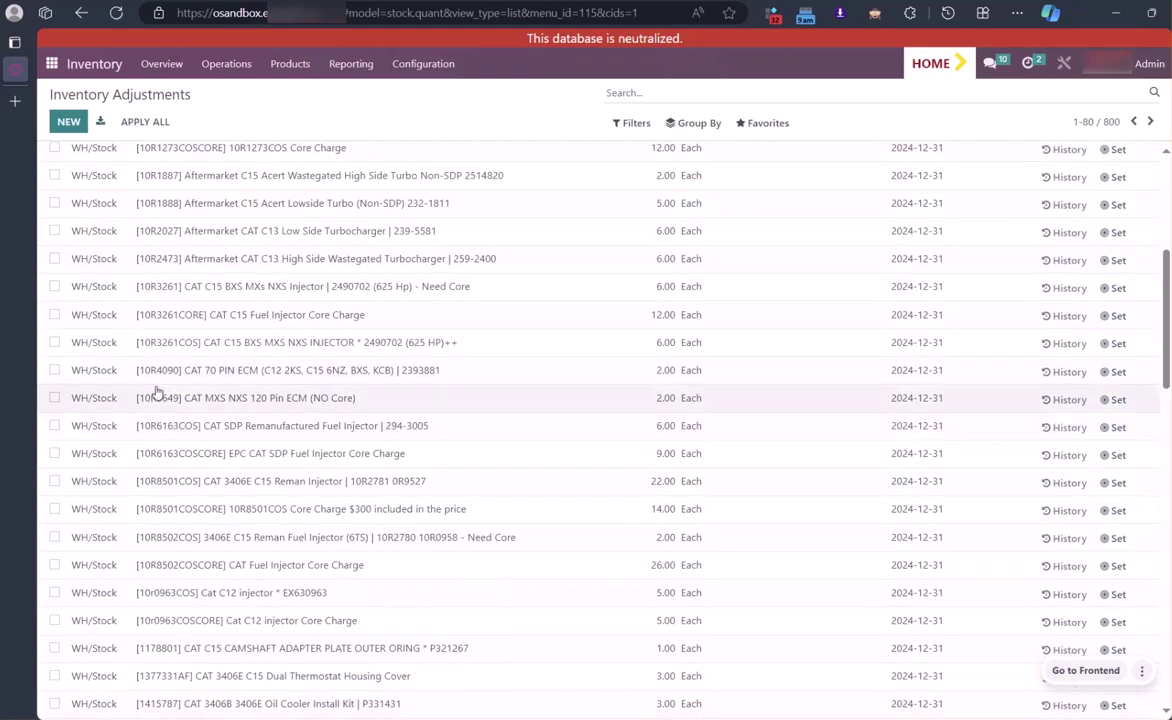
scroll(175, 335, "down", 1)
scroll(178, 326, "up", 5)
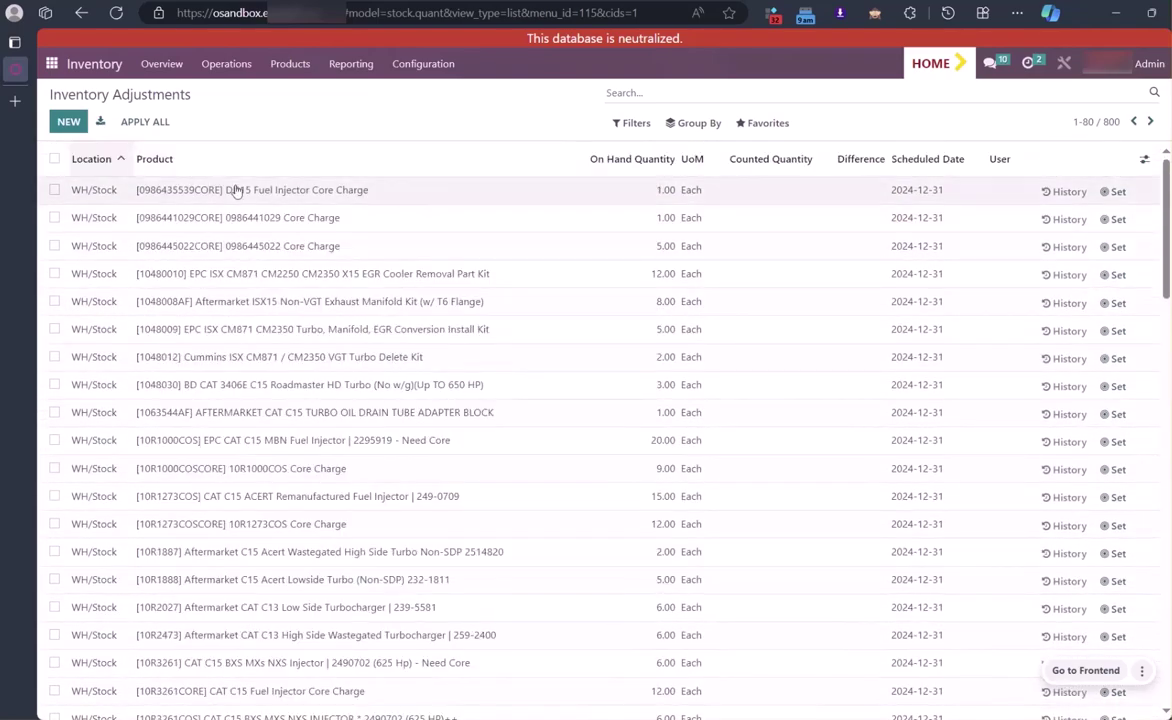
left_click(240, 162)
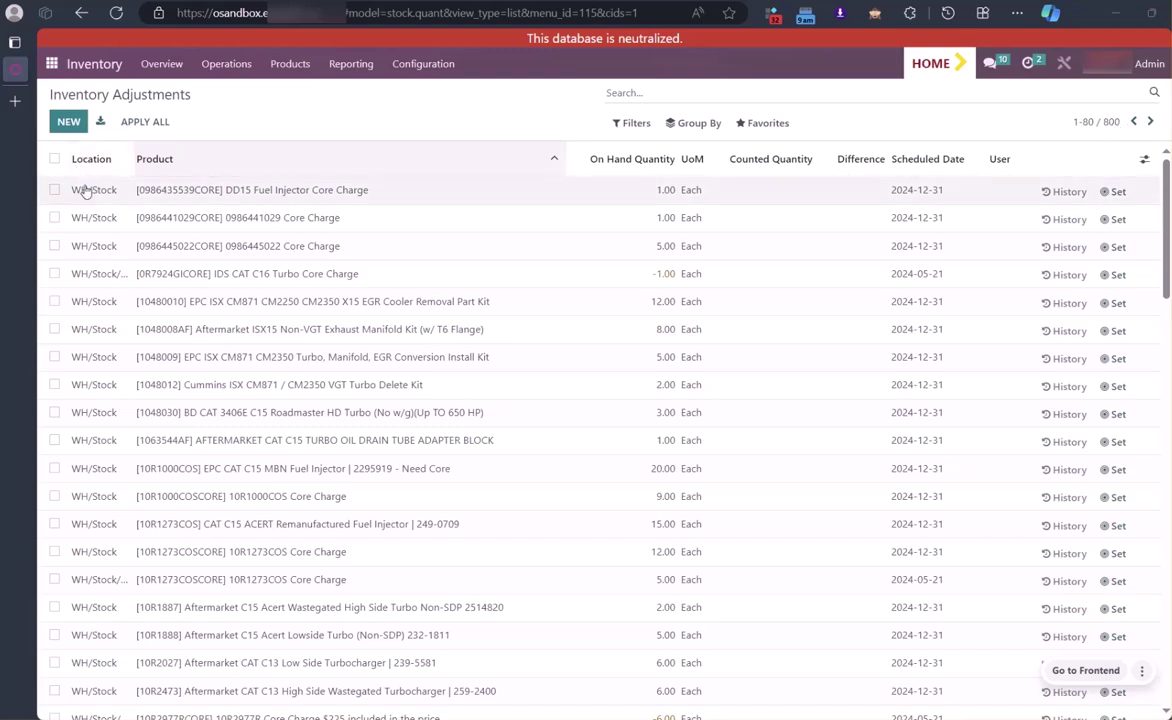
left_click(55, 160)
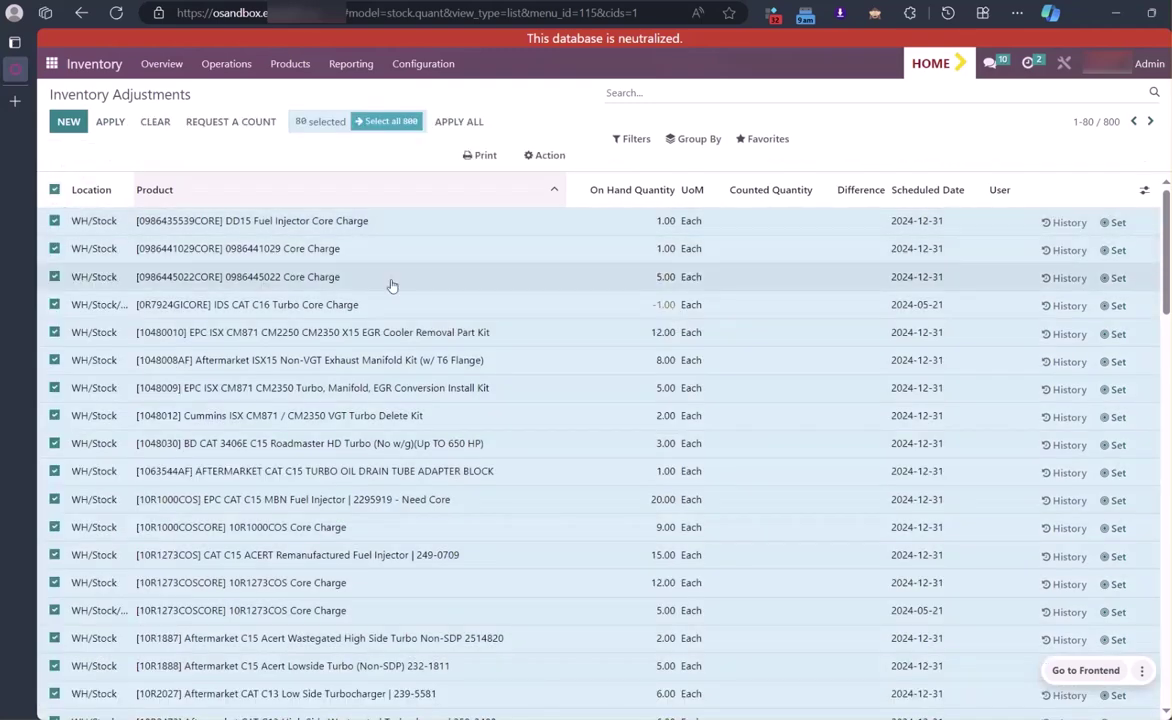
left_click(390, 123)
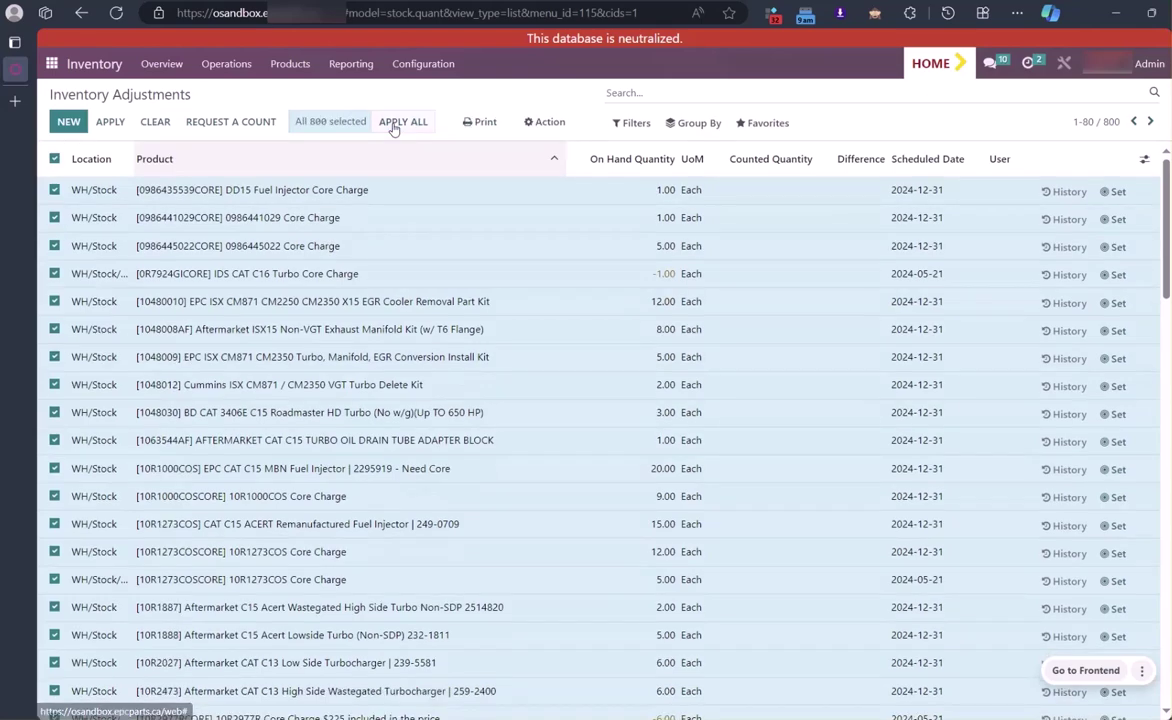
left_click(155, 124)
left_click(332, 172)
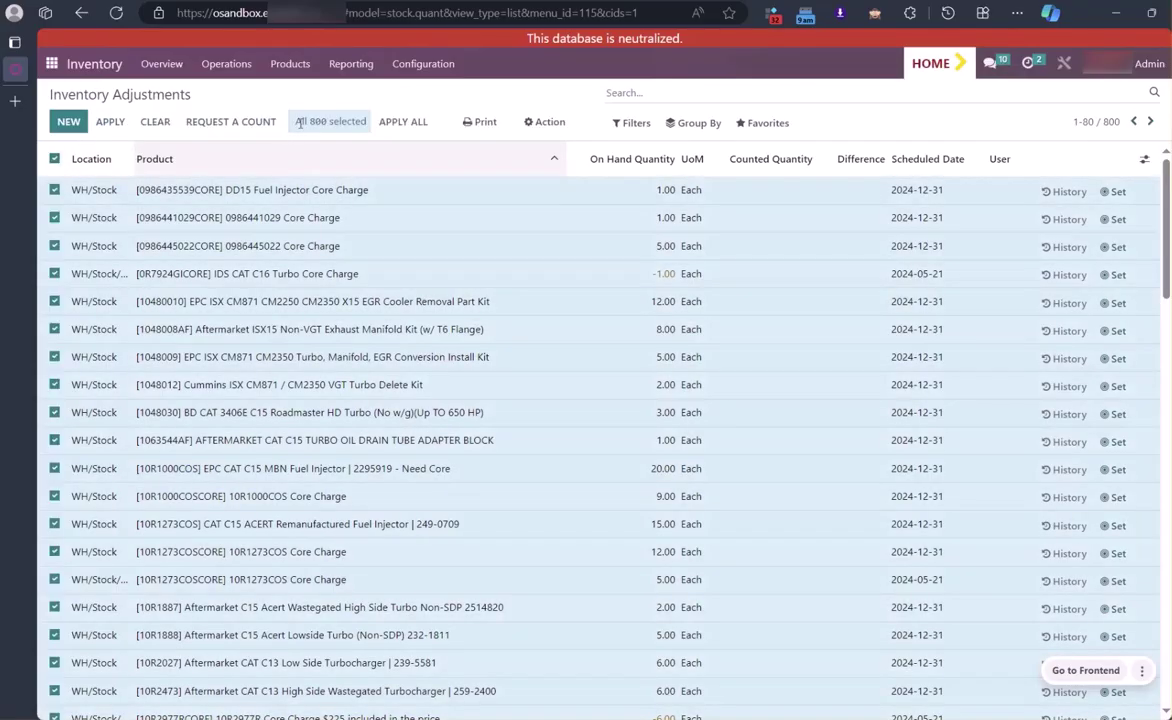
left_click(55, 158)
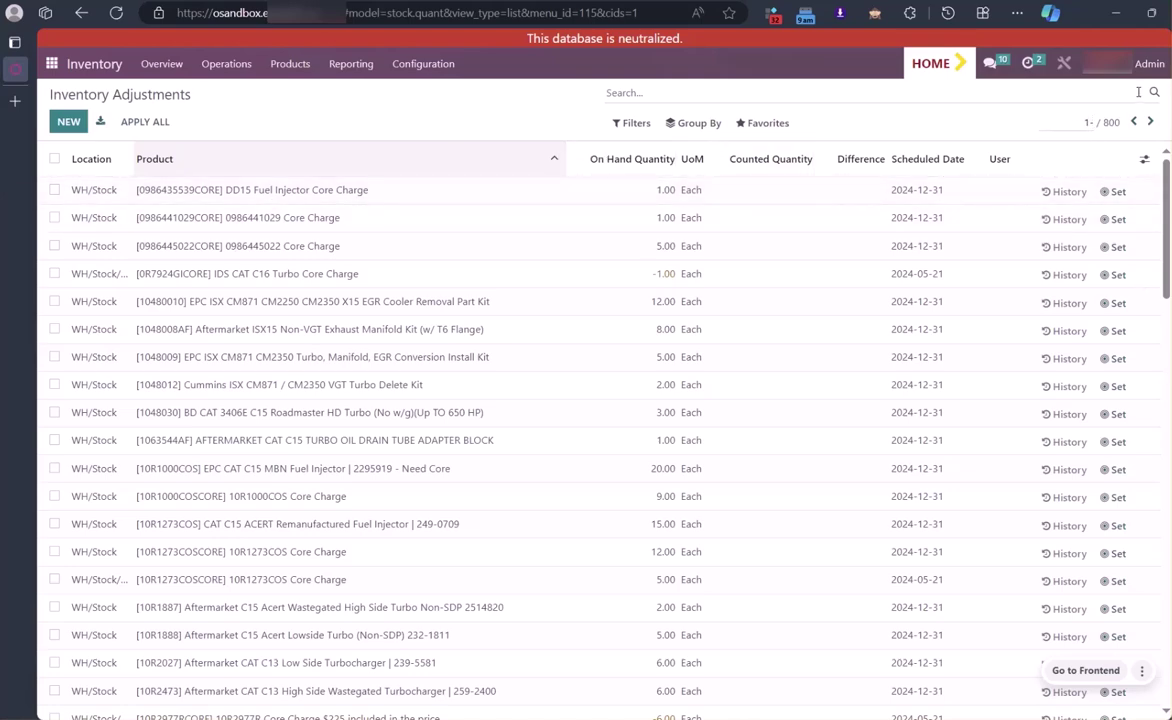
- Change the displayed record range of the adjustment list to 1-200
key("BackSpace")
type("800")
key("Return")
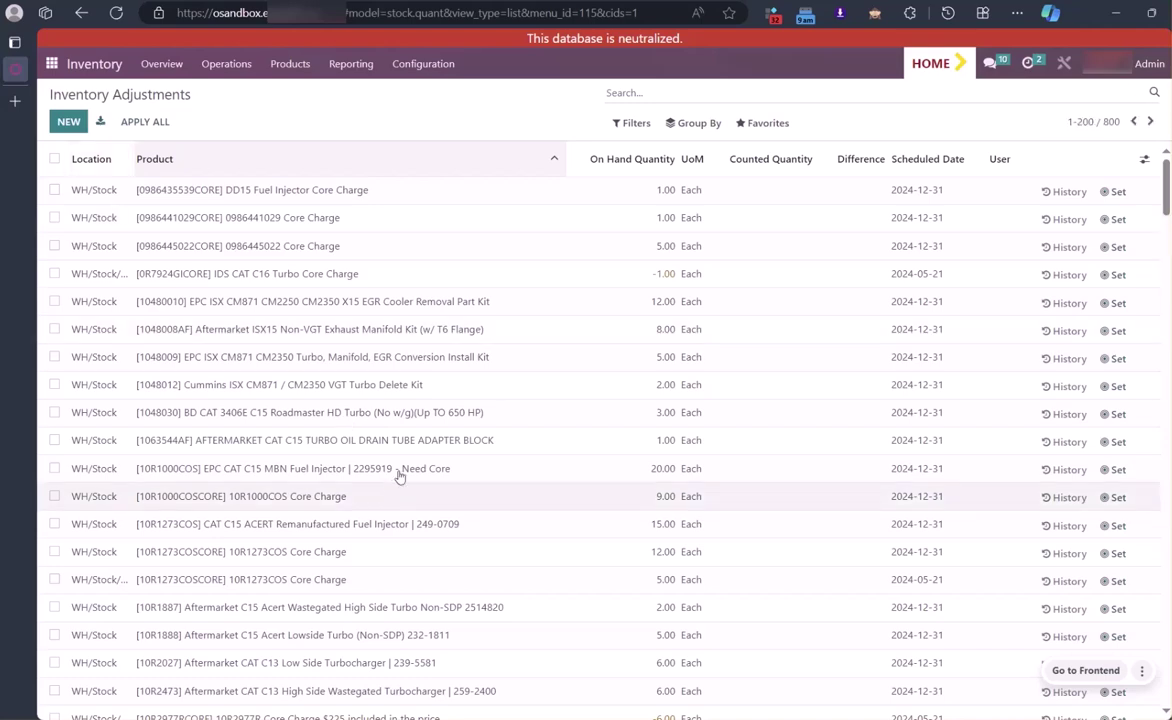
scroll(532, 392, "down", 2)
scroll(532, 392, "down", 5)
scroll(523, 392, "up", 10)
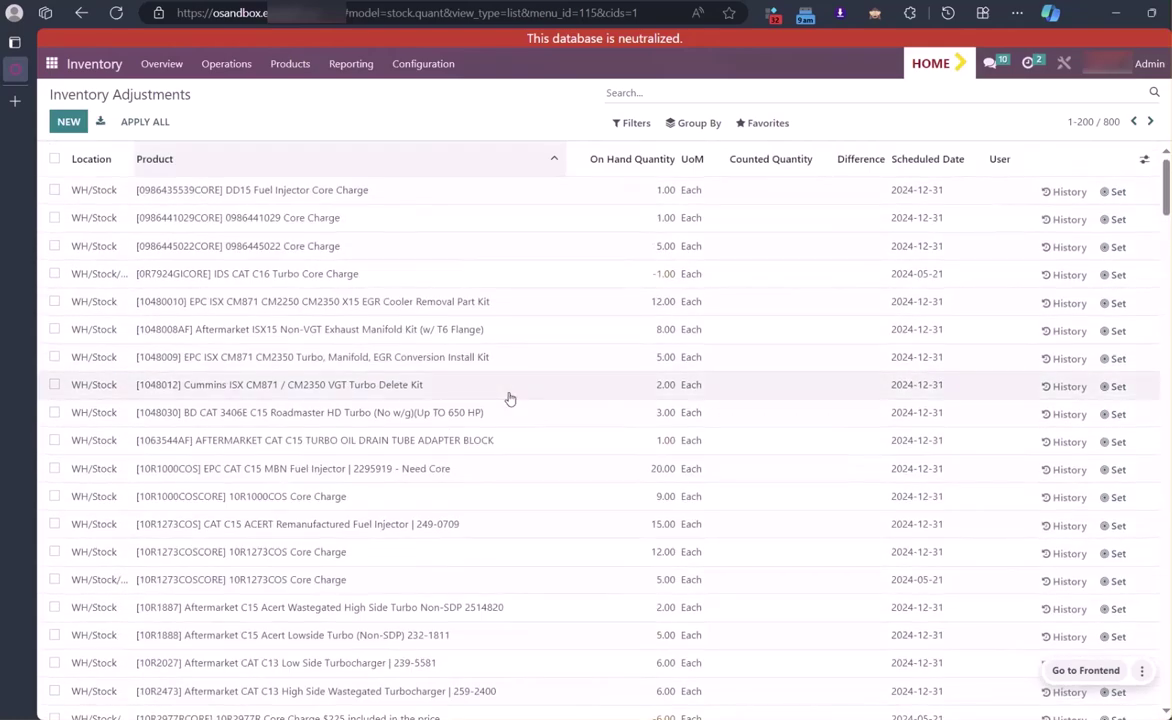
- Print a count sheet for all lines shown on the page and open the downloaded Count Sheet.pdf
left_click(55, 160)
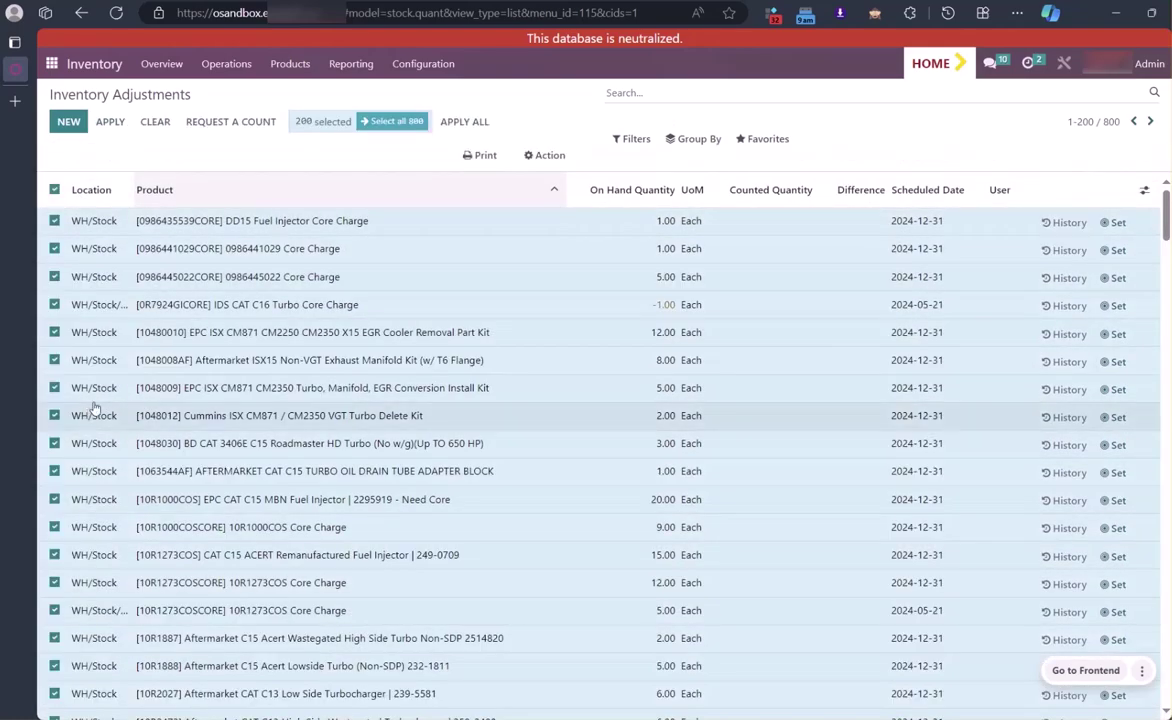
left_click(480, 155)
left_click(505, 182)
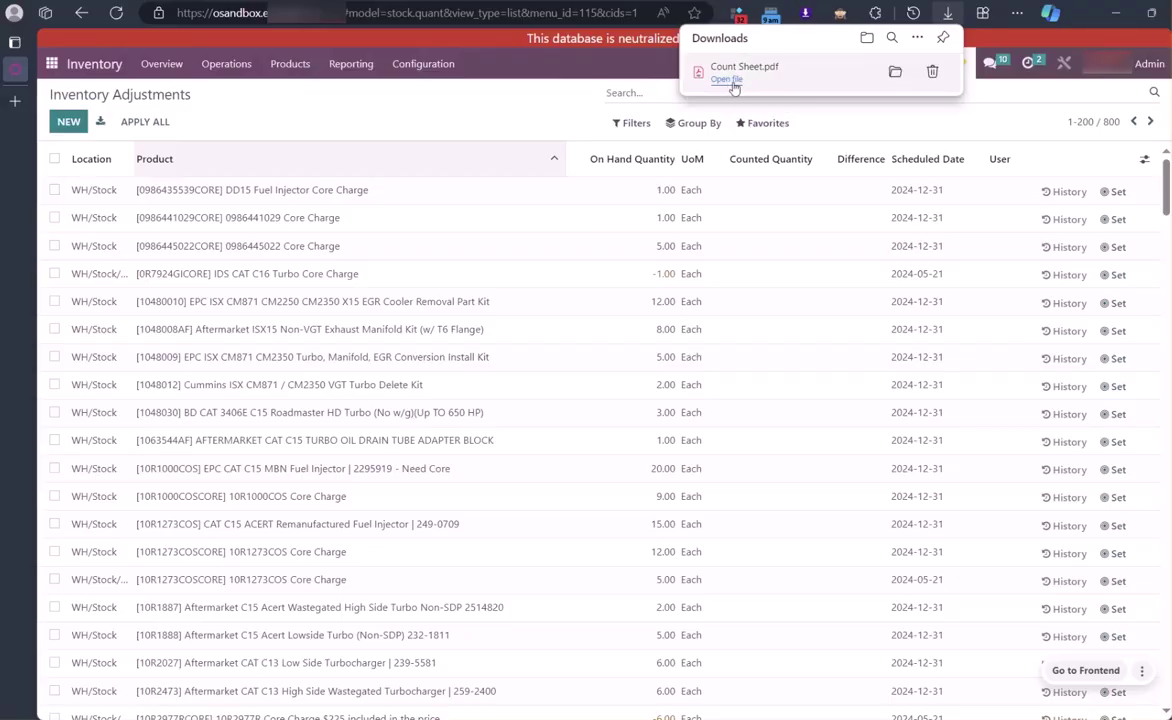
left_click(727, 79)
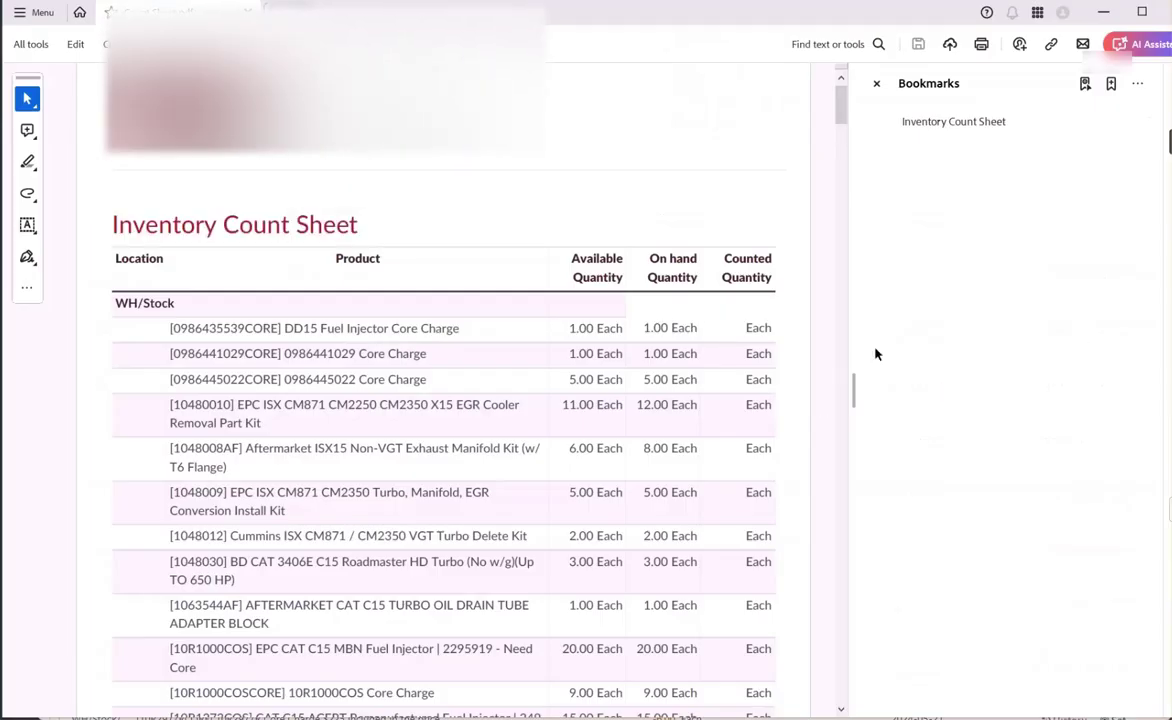
- Review the quantity columns of the Inventory Count Sheet without the Bookmarks pane, and return to Odoo's adjustment list
left_click(875, 84)
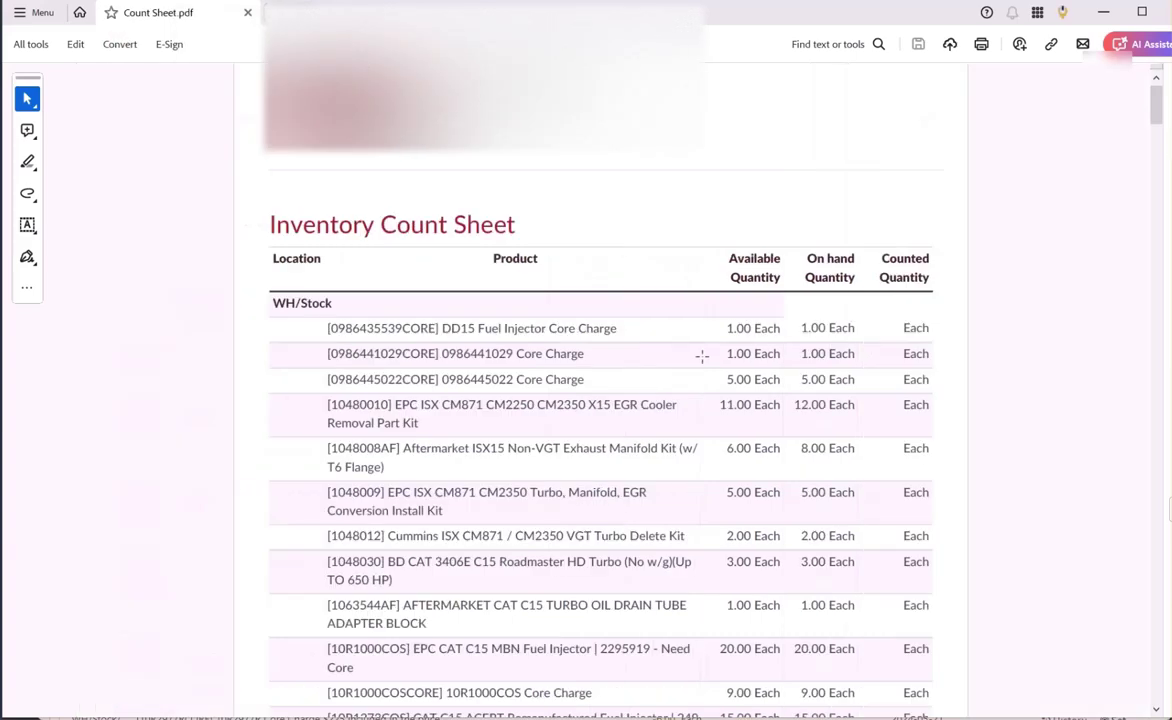
scroll(760, 356, "down", 1)
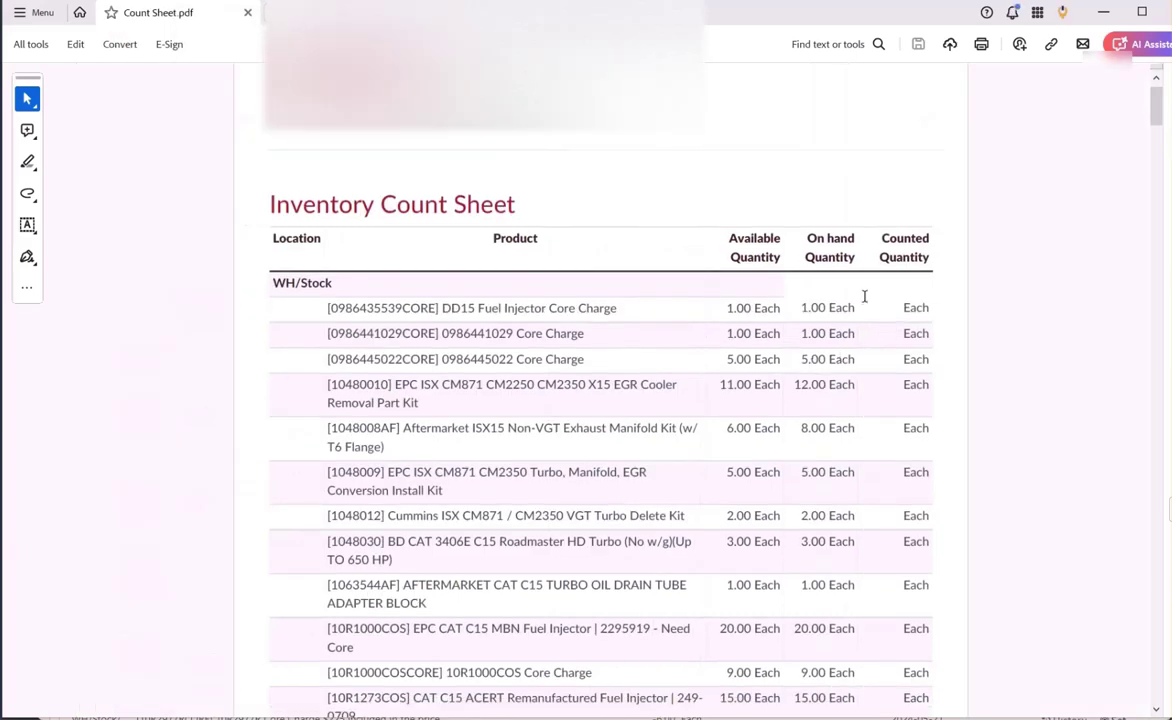
left_click(918, 165)
left_click(878, 312)
left_click(1102, 14)
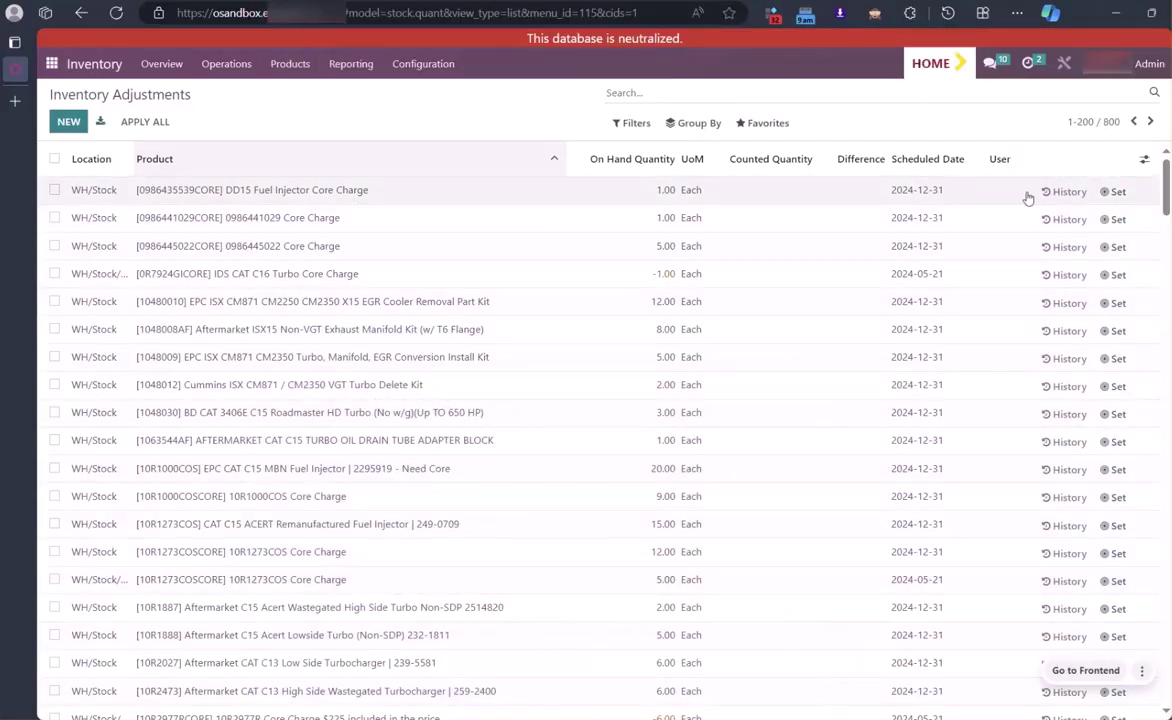
- Set the counted quantities of the first four adjustment lines to their on-hand values of 1, 1, 5 and -1
left_click(853, 196)
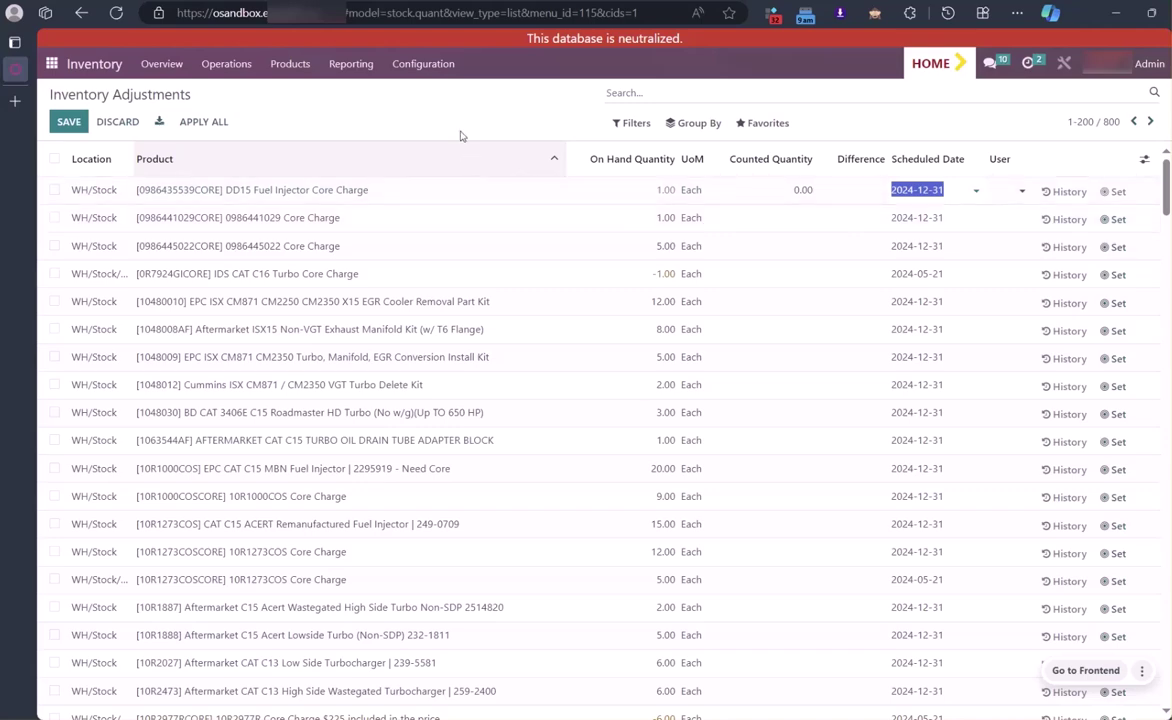
key("Return")
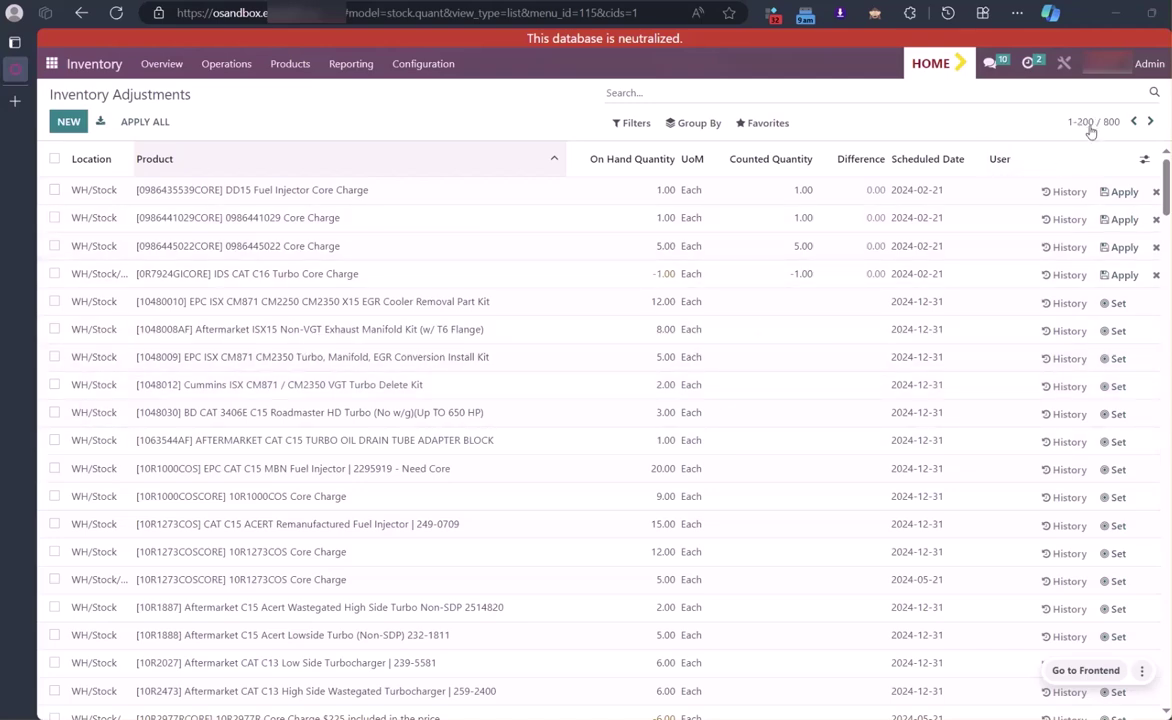
scroll(536, 385, "down", 1)
scroll(600, 440, "up", 1)
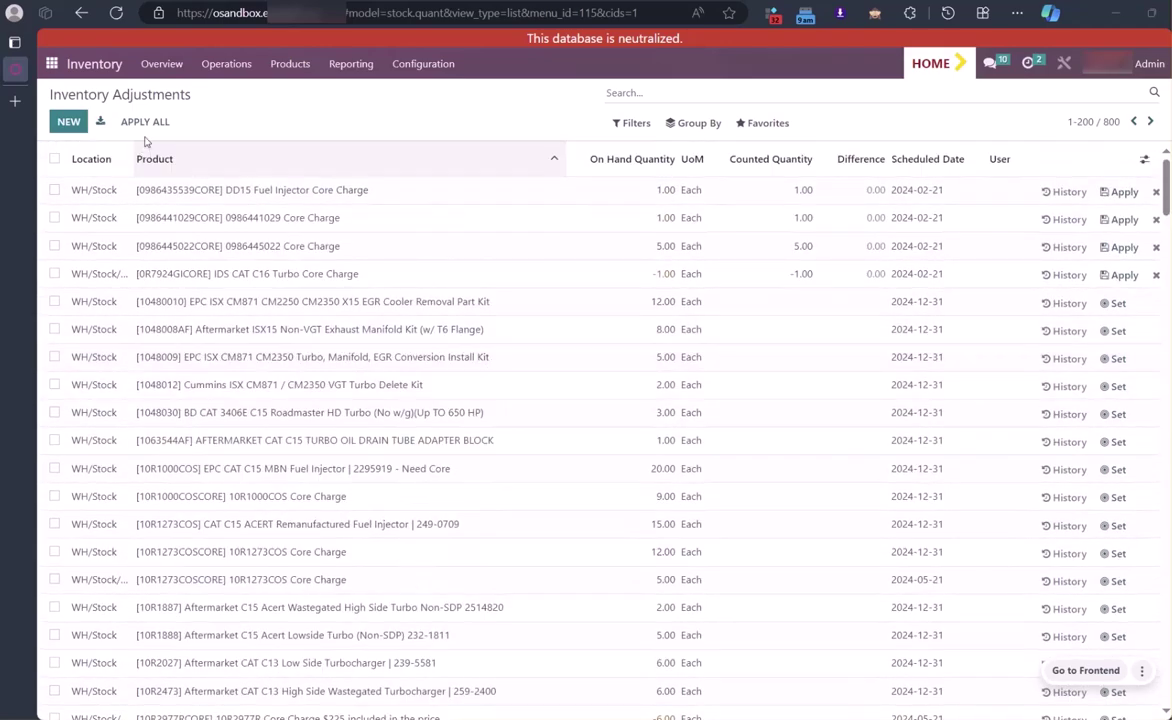
- Request a count for products 10480010, 1048008AF, 1048009 and 1048012, assigned to the admin user with the count set to Set Current Value
left_click(55, 160)
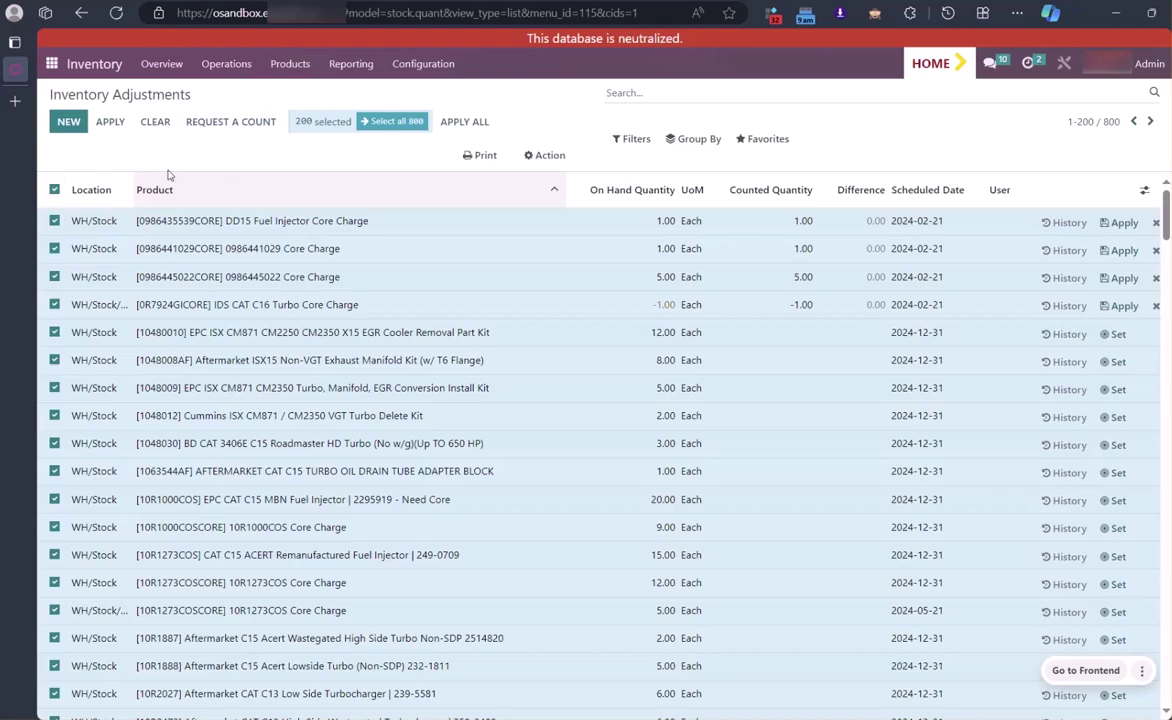
left_click(57, 190)
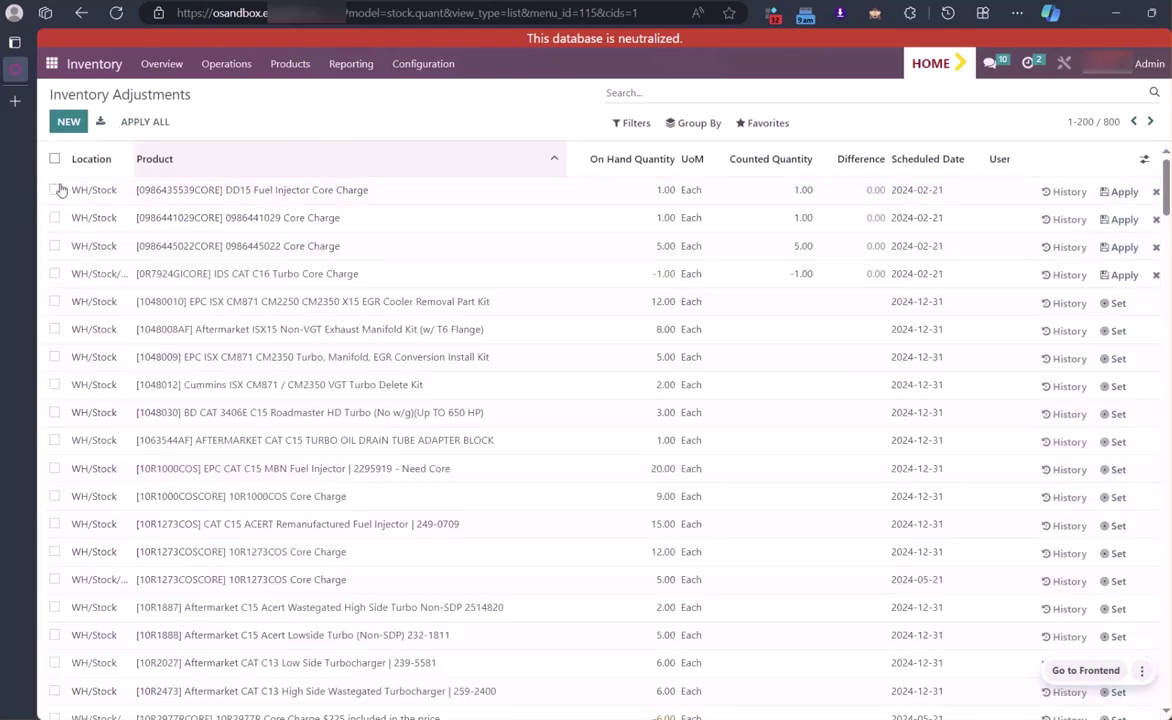
left_click(54, 301)
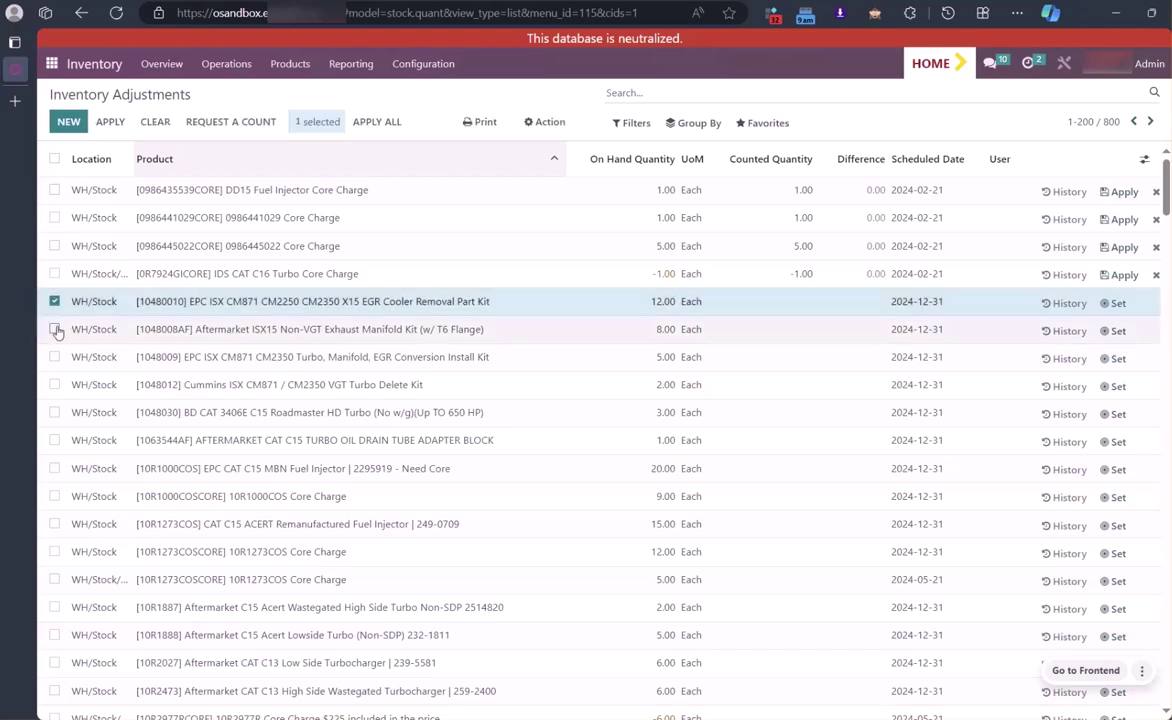
left_click(54, 329)
left_click(54, 357)
left_click(54, 386)
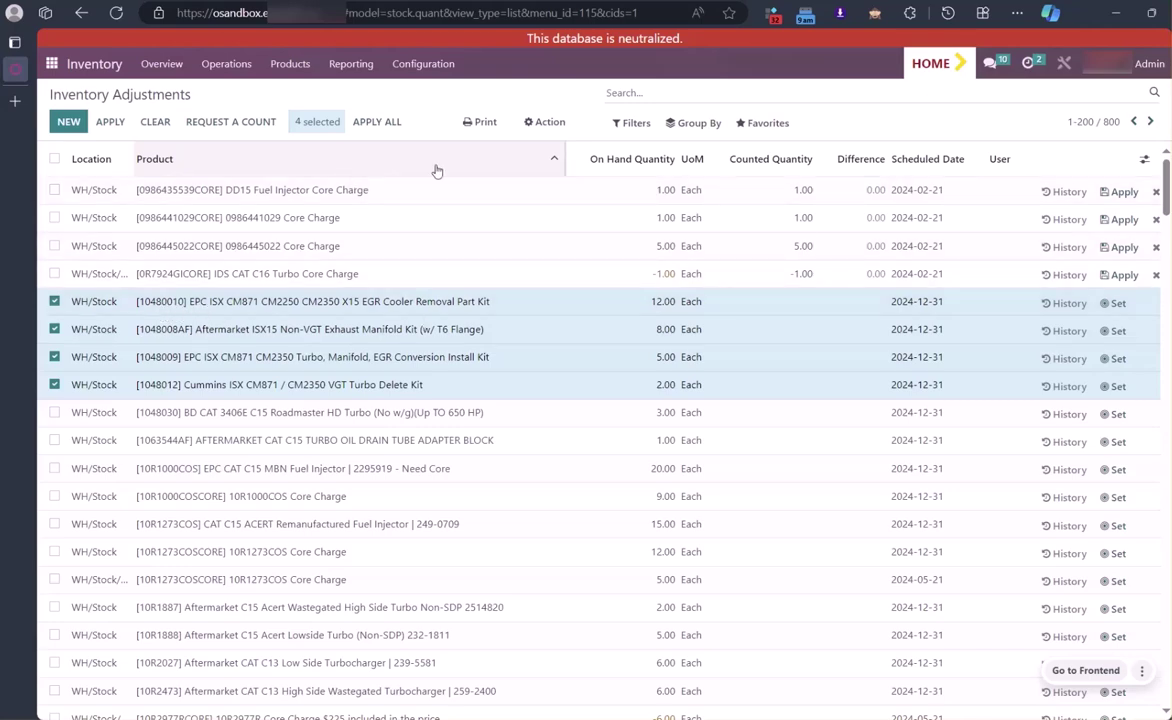
left_click(215, 128)
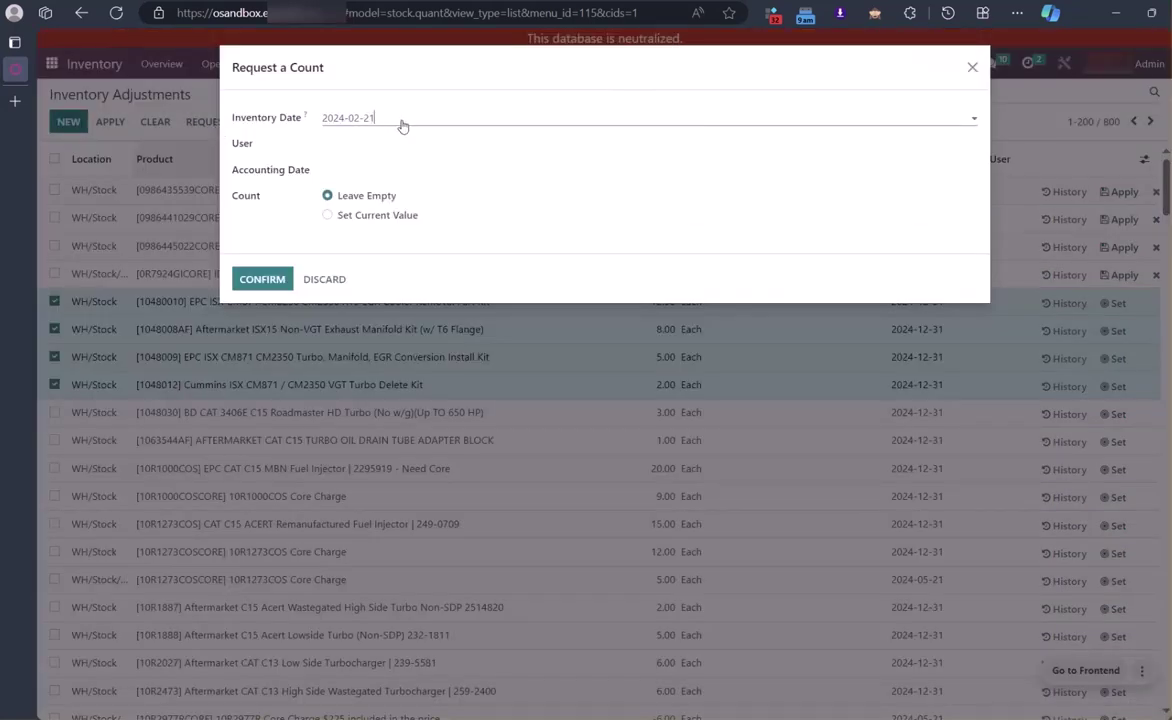
left_click(325, 144)
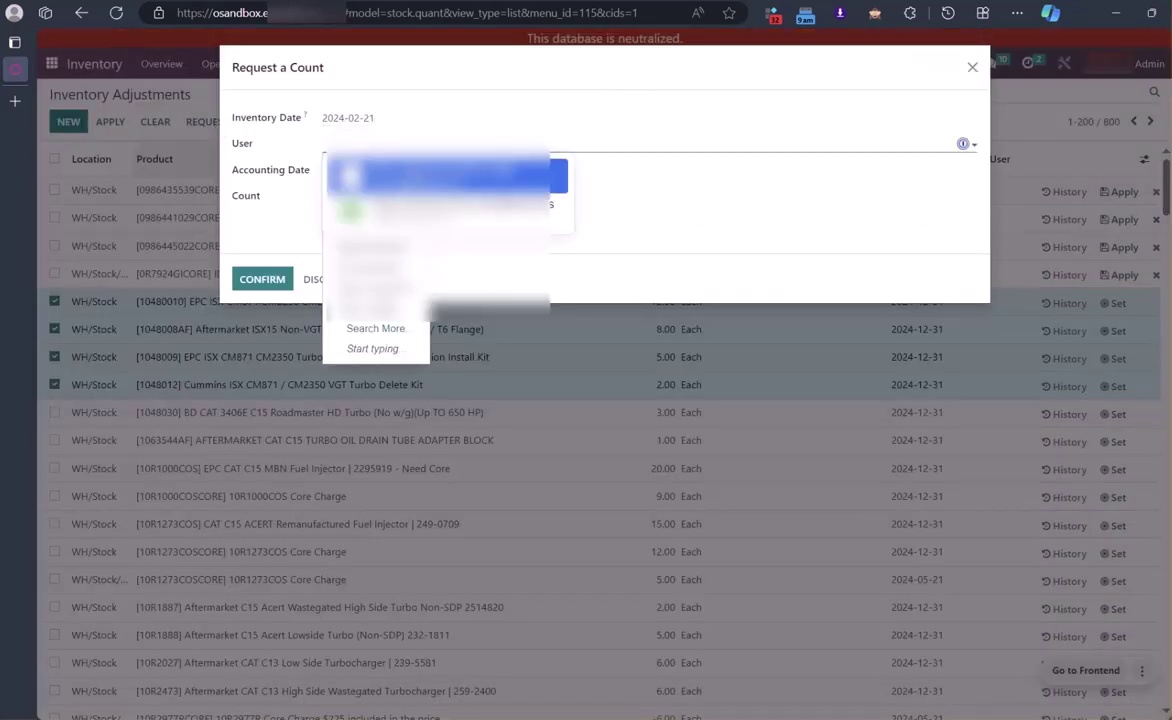
type("a")
left_click(555, 178)
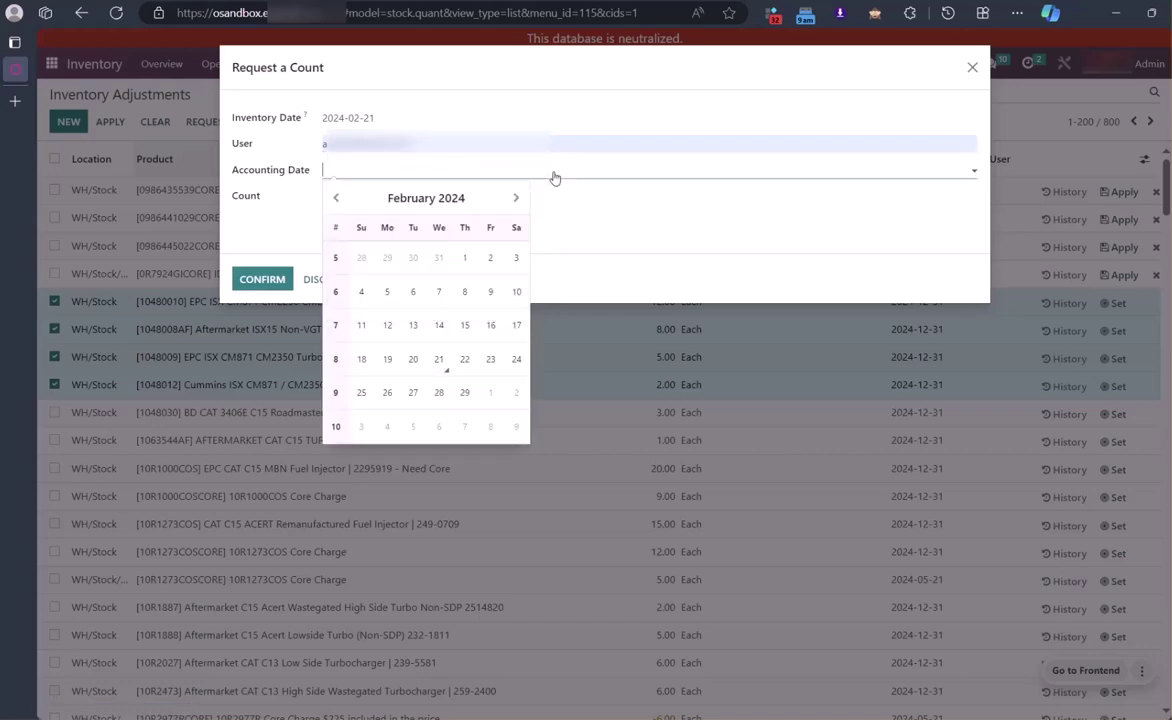
left_click(649, 248)
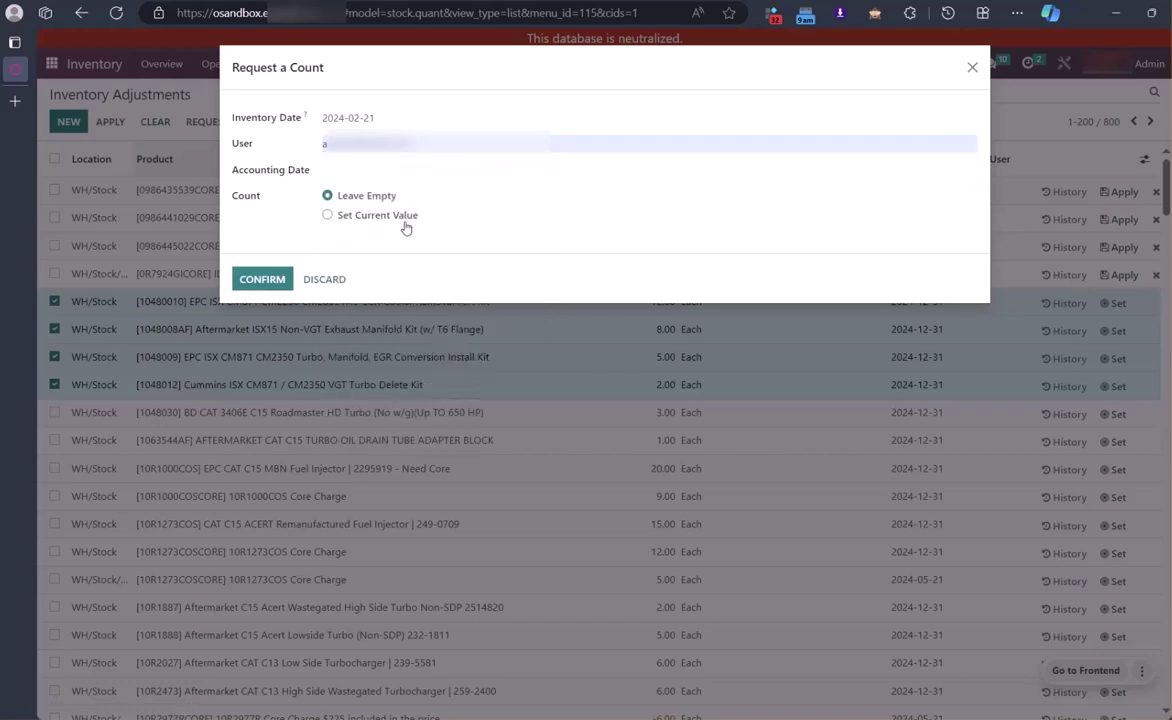
left_click(326, 216)
left_click(280, 283)
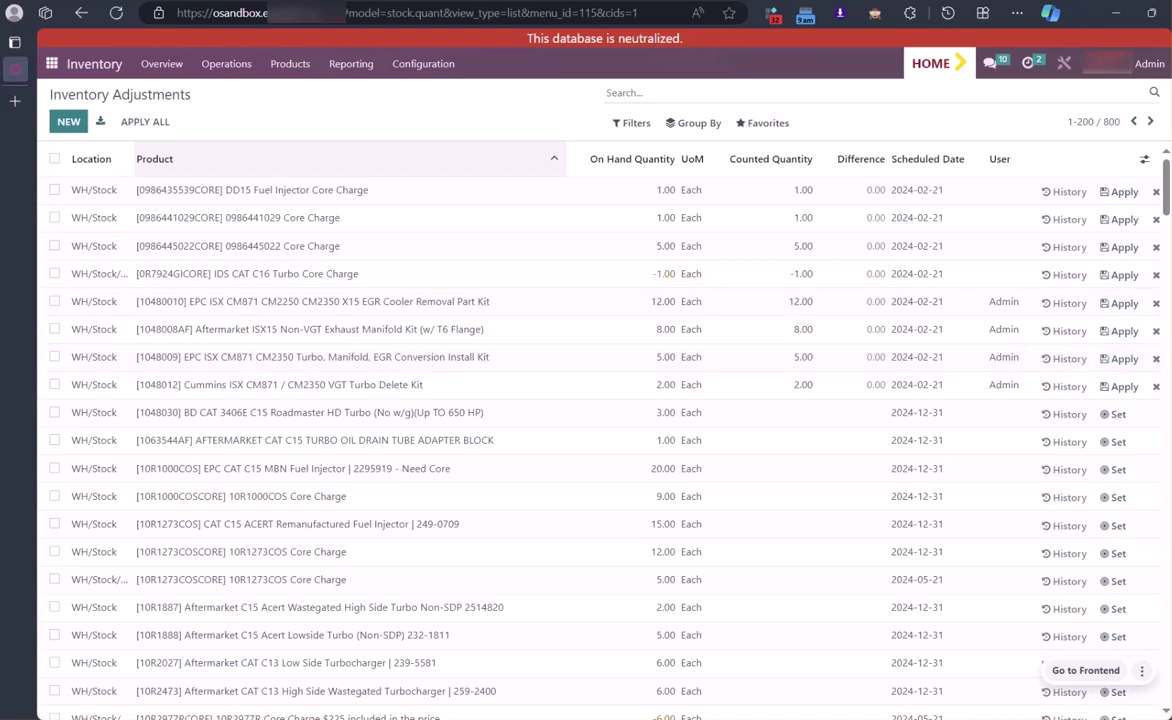
- Switch to the Odoo app on the mirrored phone, log in with the filled-in credentials and open the Barcode app
key("alt+Tab")
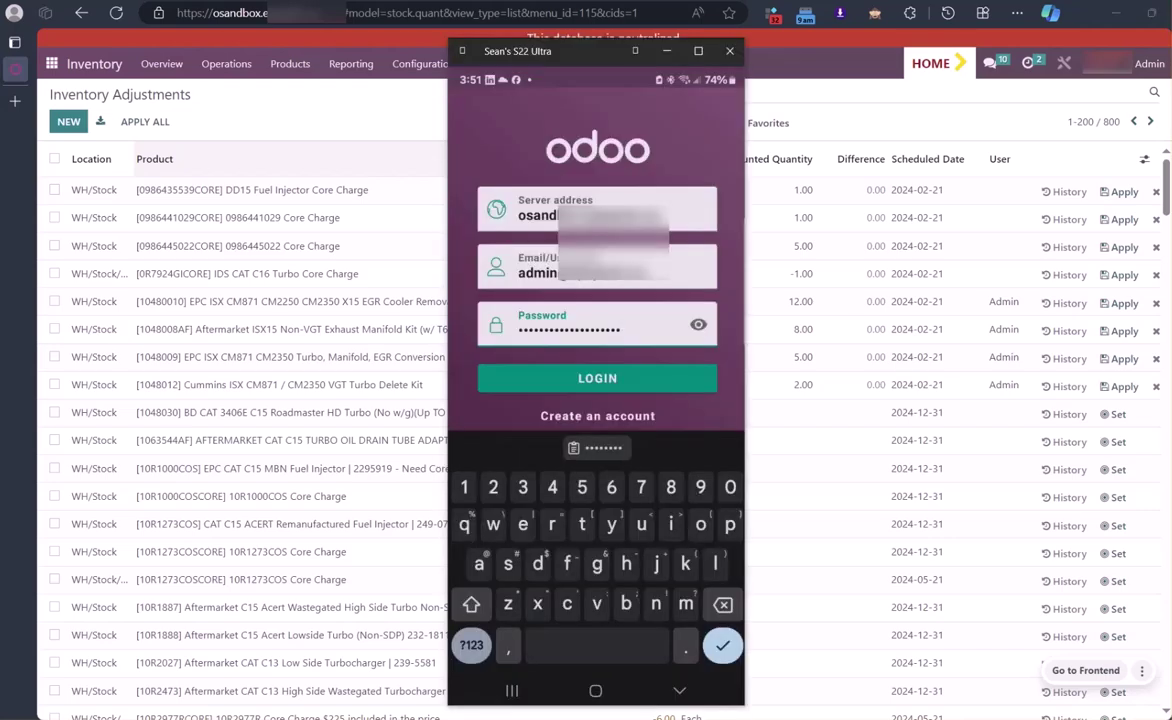
key("Return")
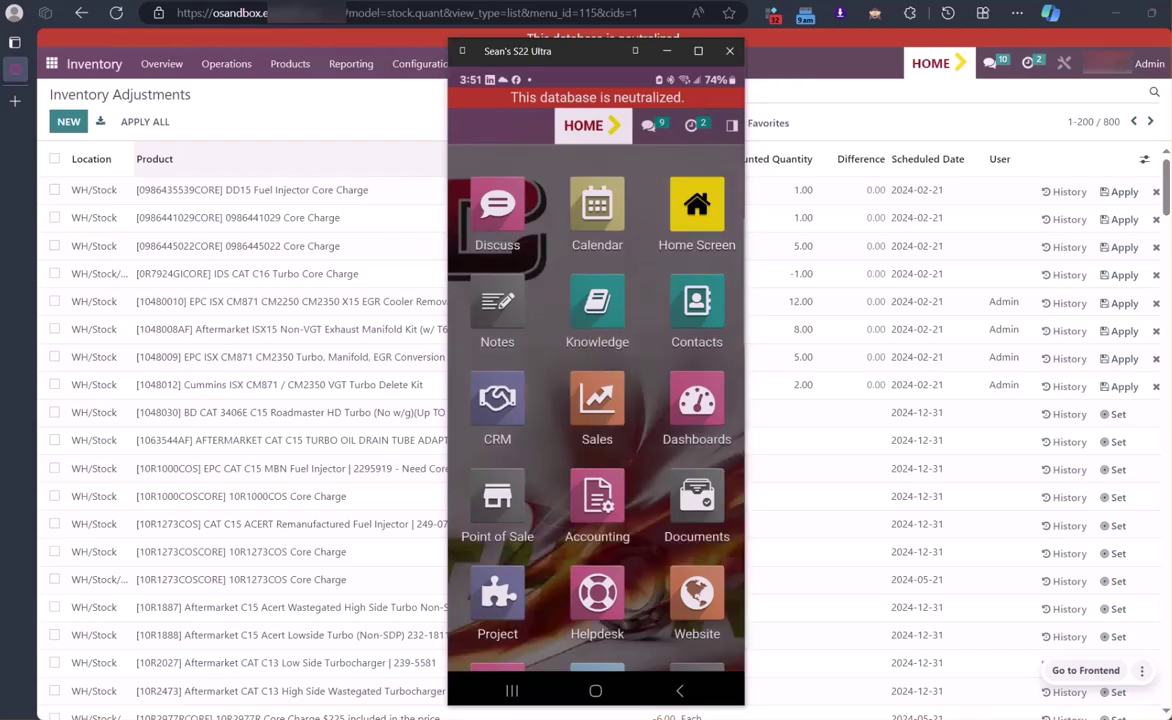
scroll(596, 400, "down", 3)
scroll(596, 400, "down", 3)
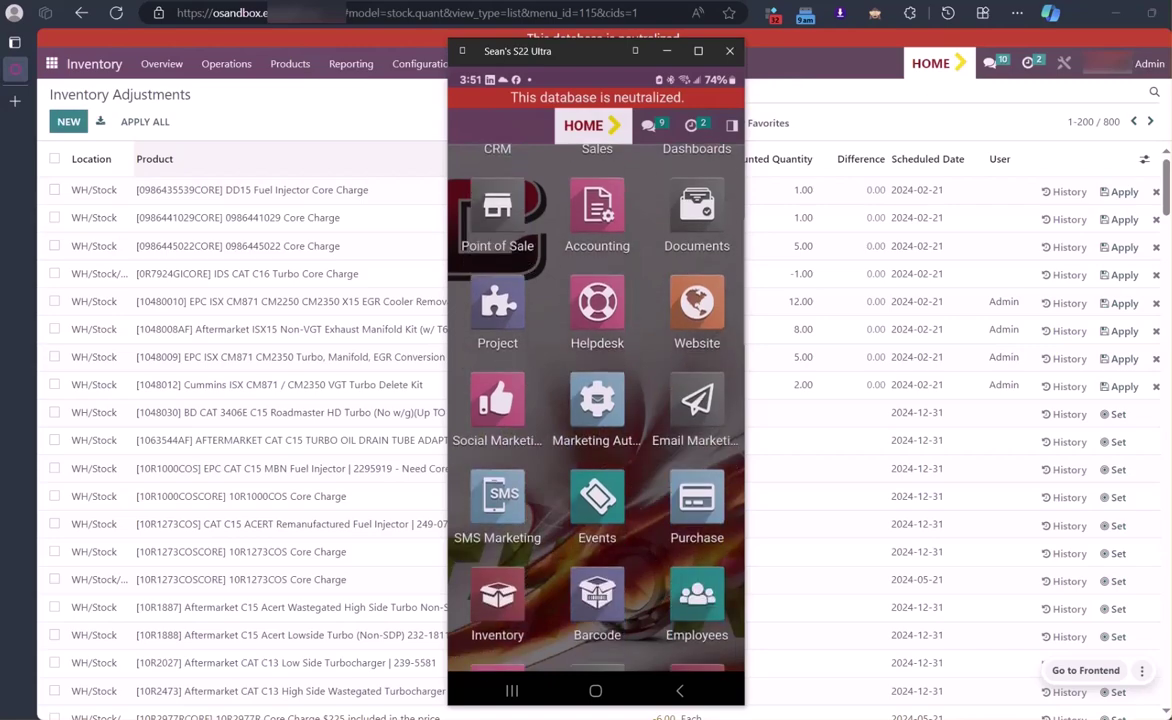
scroll(596, 400, "down", 1)
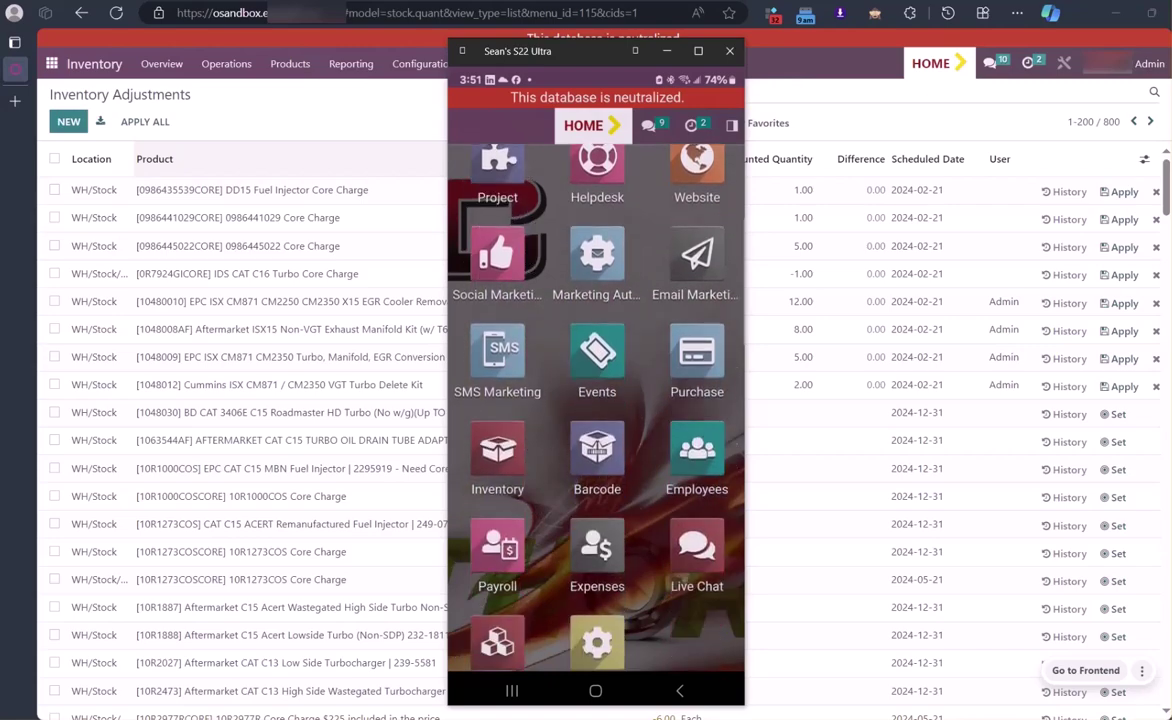
left_click(597, 452)
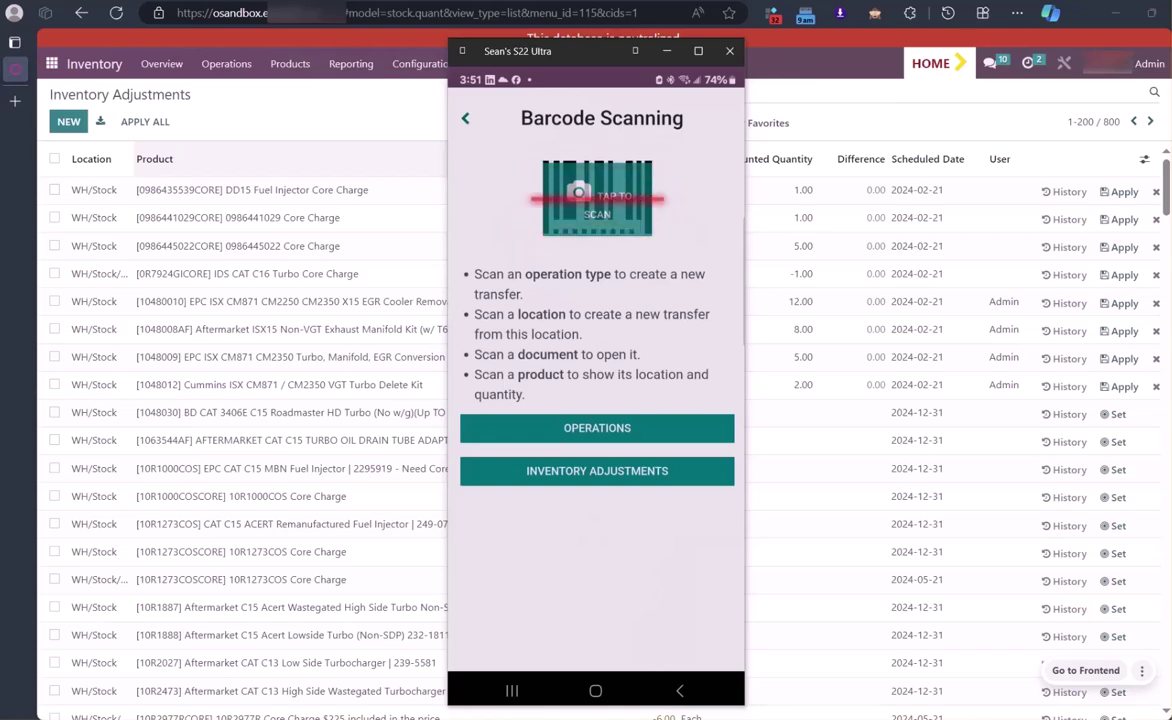
- In the phone's barcode inventory adjustments, raise the count of product 10480010 by one to 13 and apply the adjustment
left_click(597, 471)
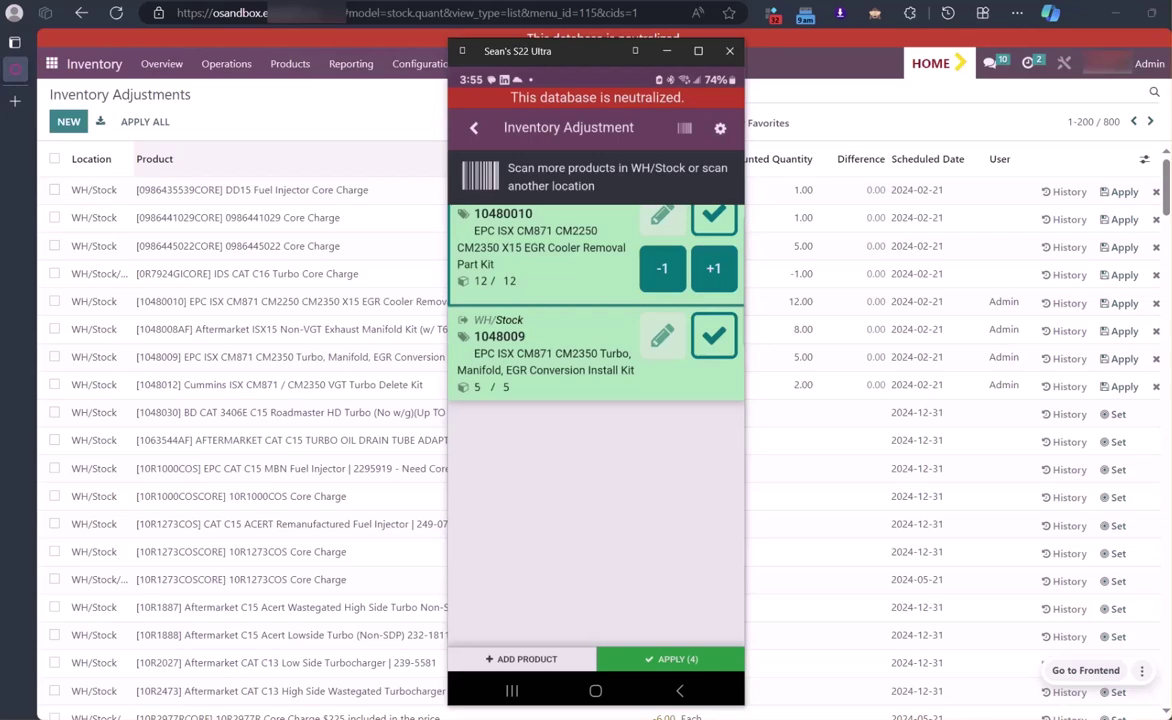
left_click(713, 268)
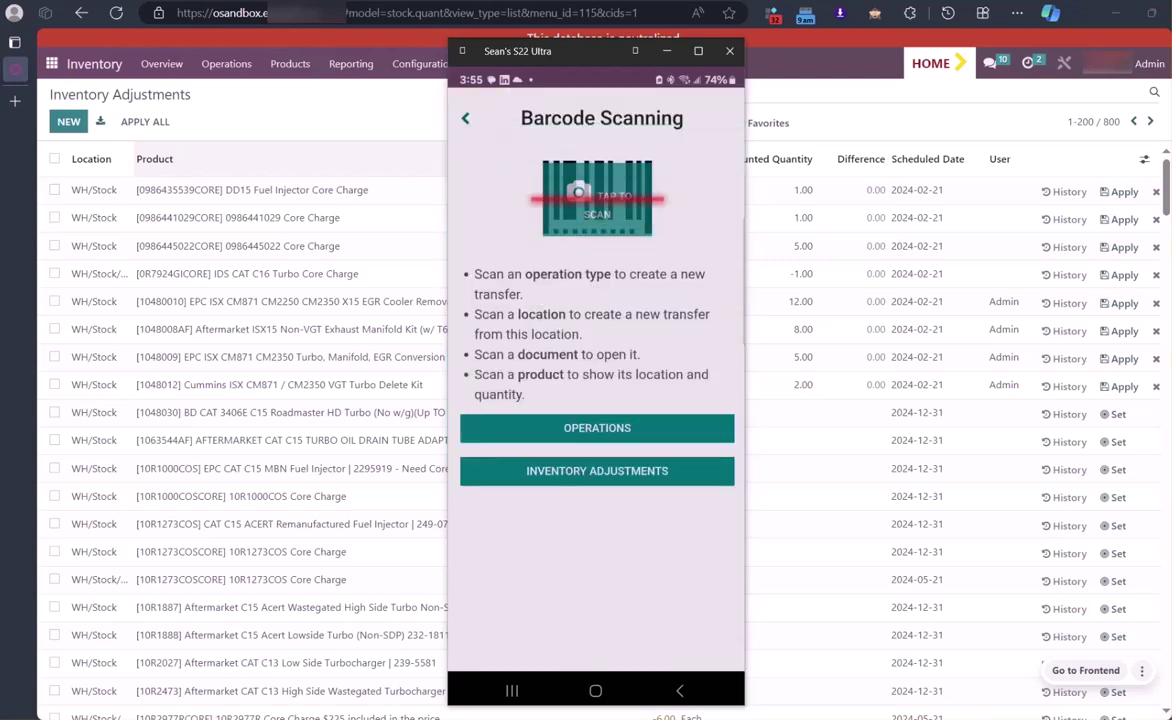
- Reload the Inventory Adjustments list in the browser and open the adjustment history of product 10480010
left_click(405, 111)
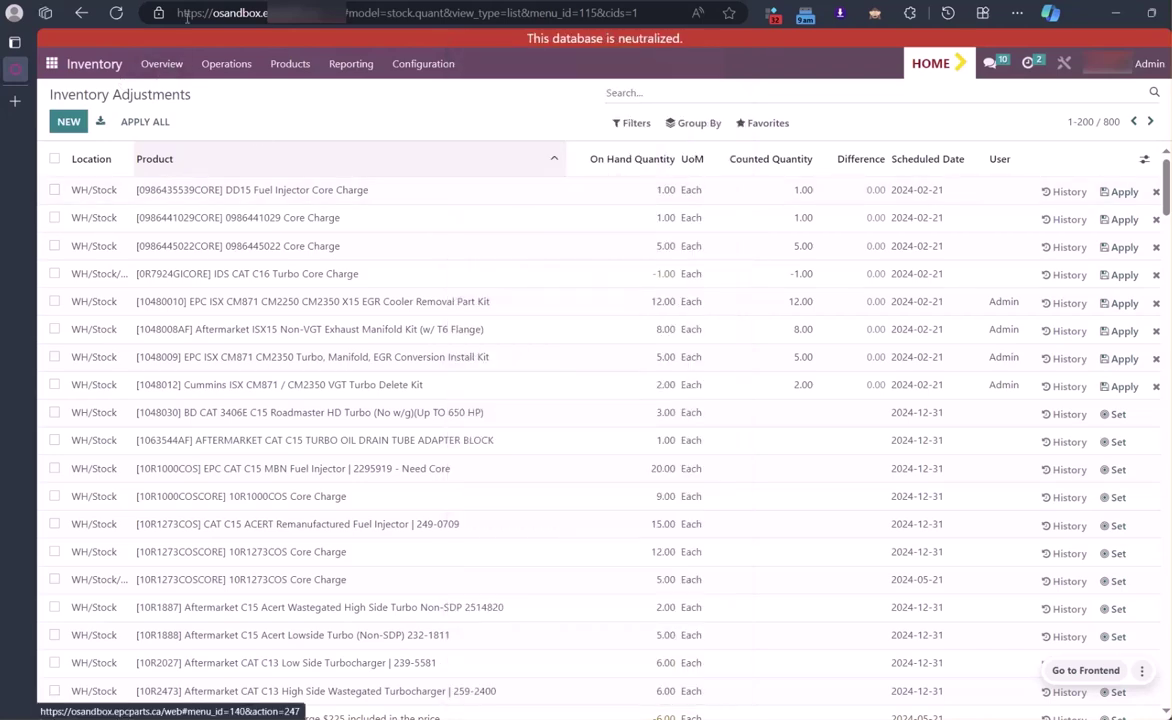
left_click(116, 14)
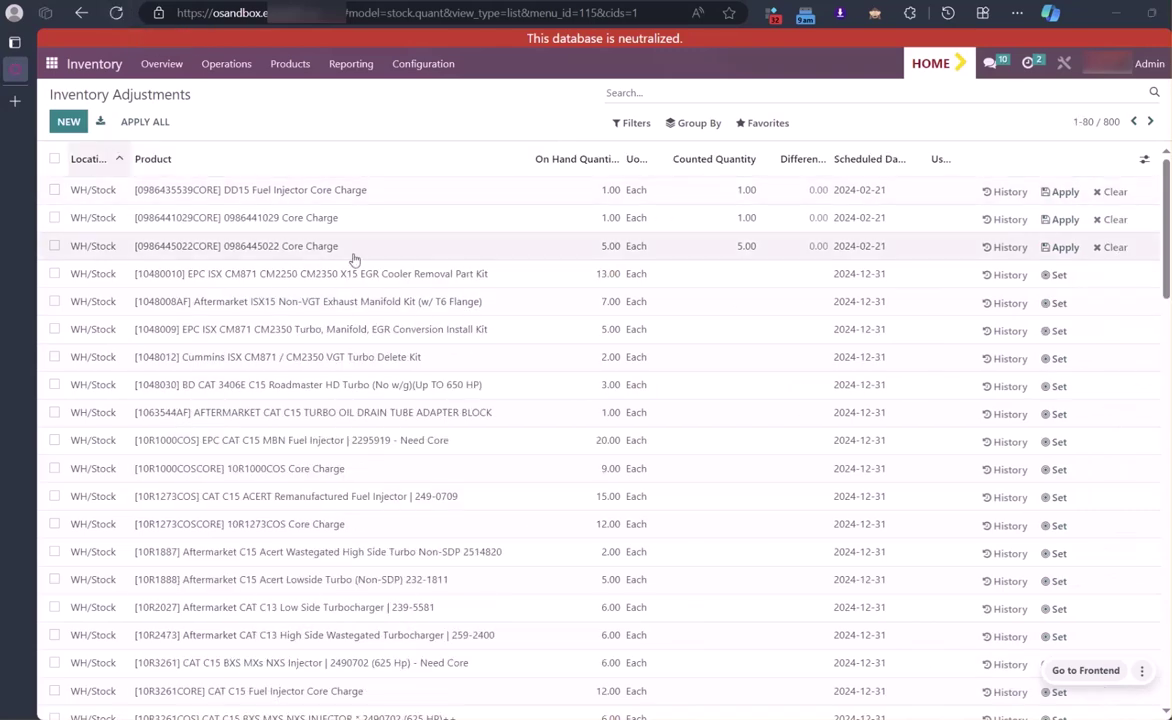
left_click(108, 272)
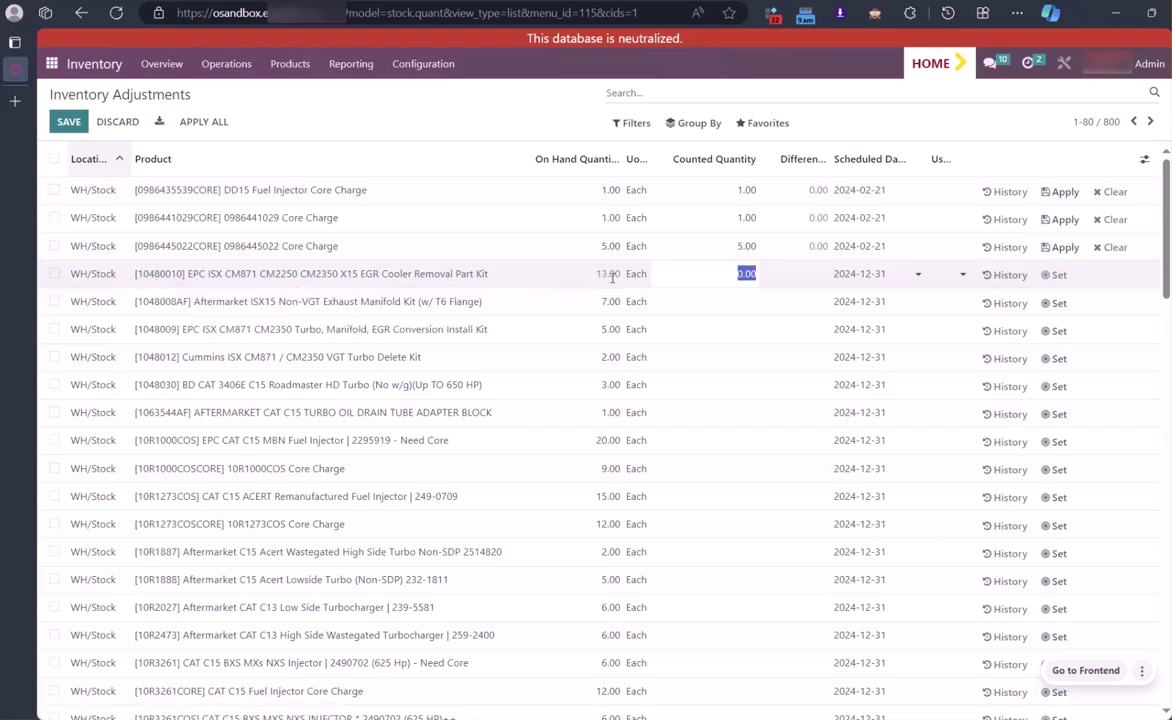
left_click(1003, 275)
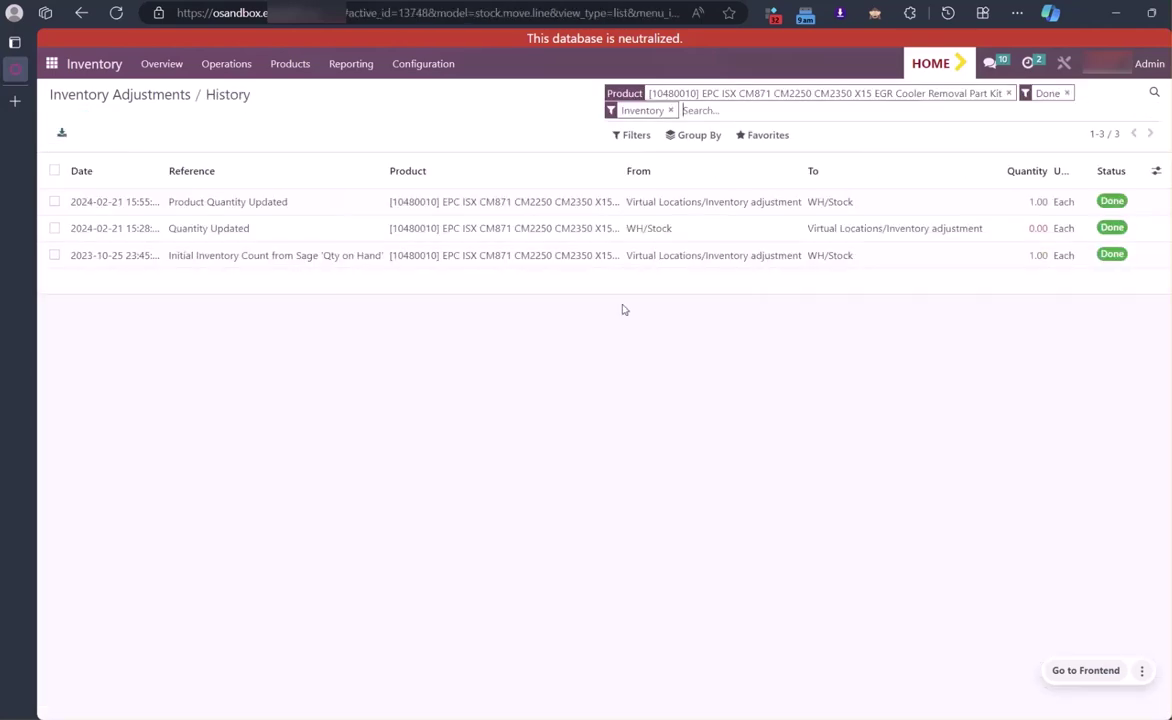